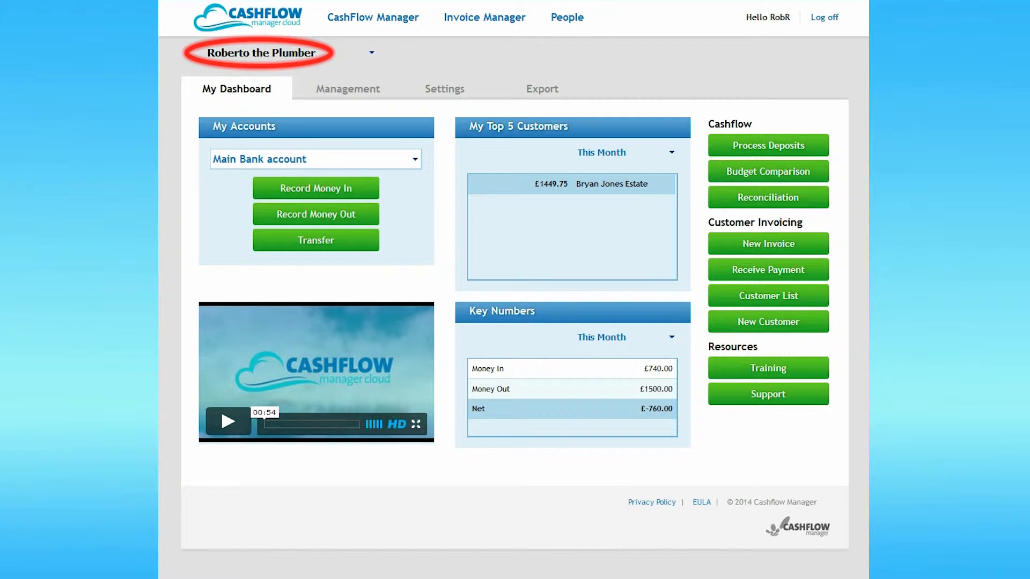
left_click(371, 53)
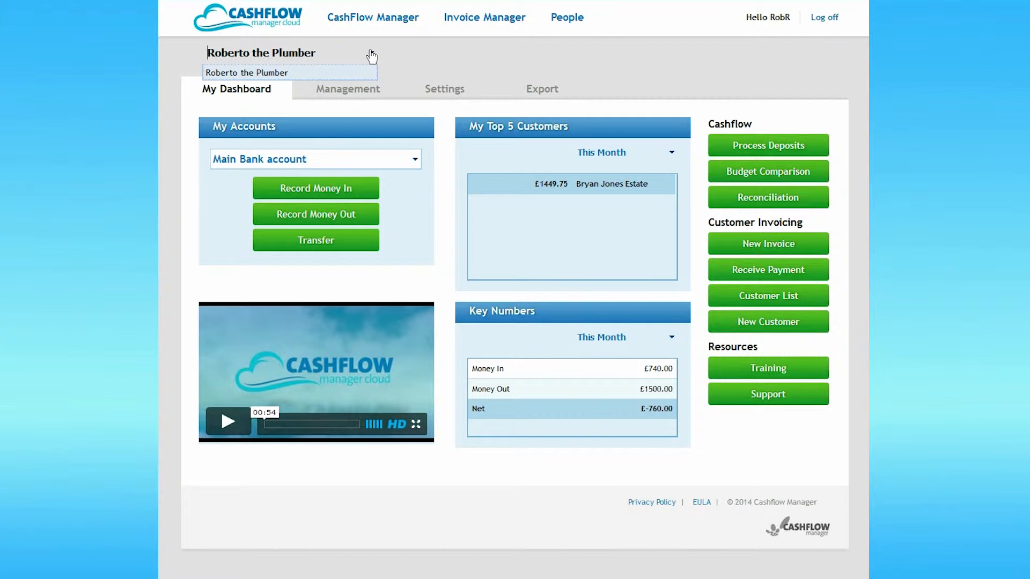
left_click(371, 54)
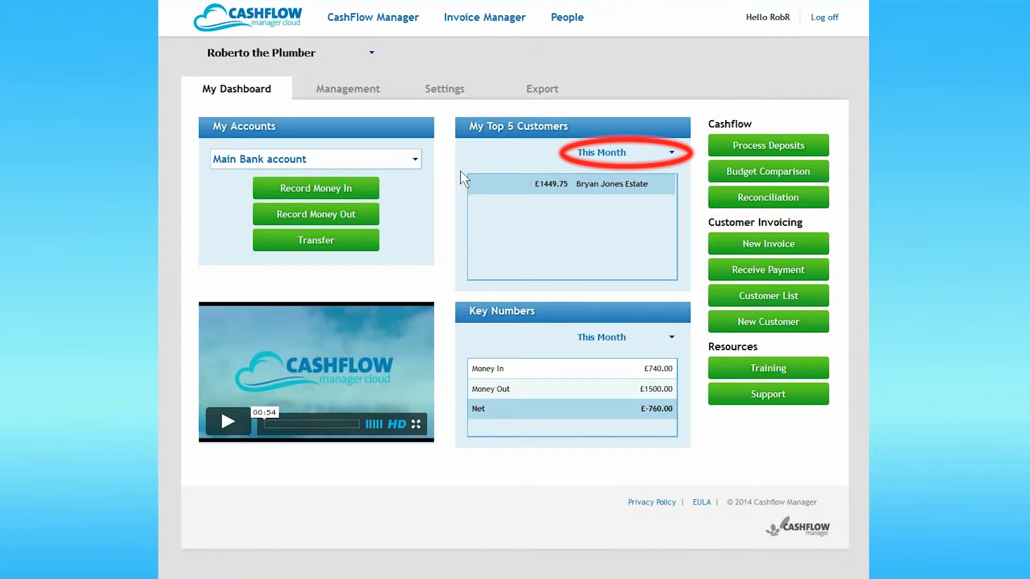
View the top five customers for last month and for the last three months
left_click(669, 154)
left_click(648, 189)
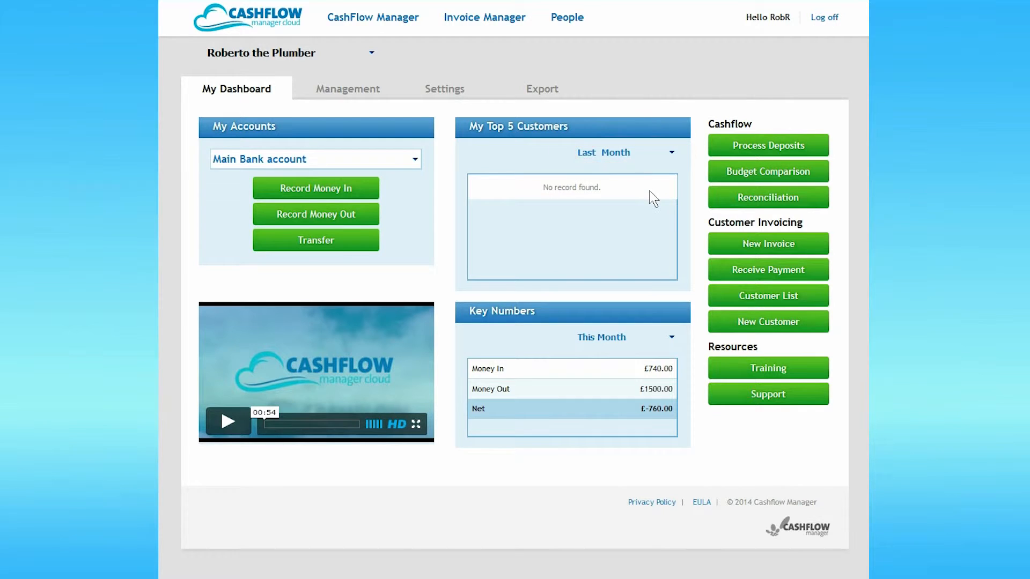
left_click(674, 157)
left_click(660, 200)
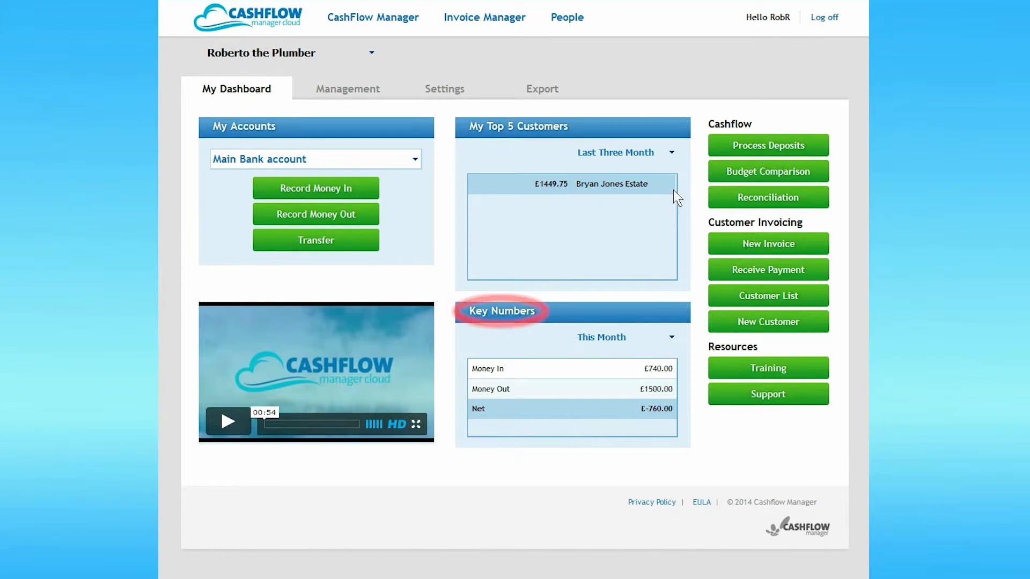
View the Key Numbers figures for last month and for the last three months
left_click(671, 338)
left_click(655, 372)
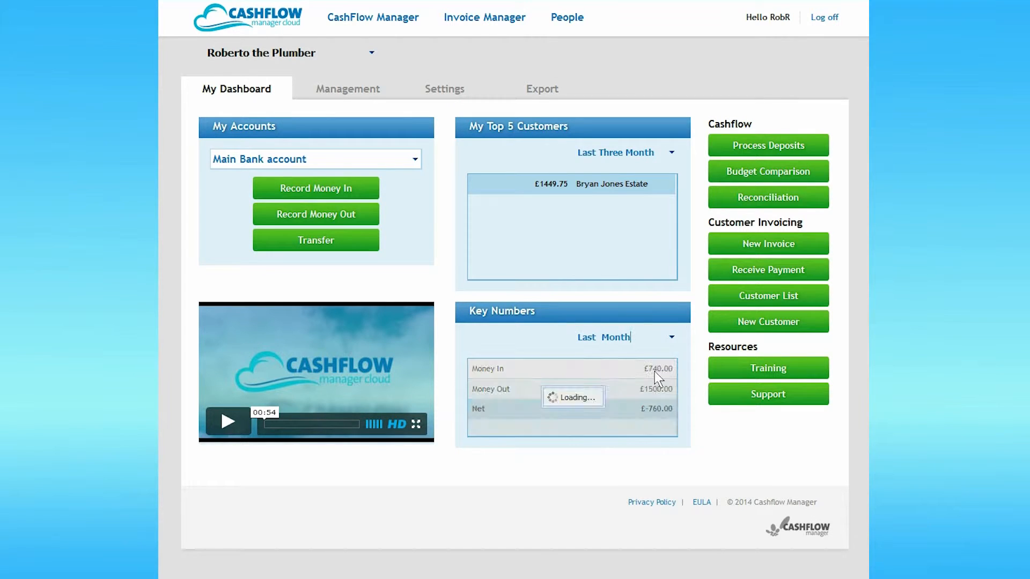
left_click(671, 338)
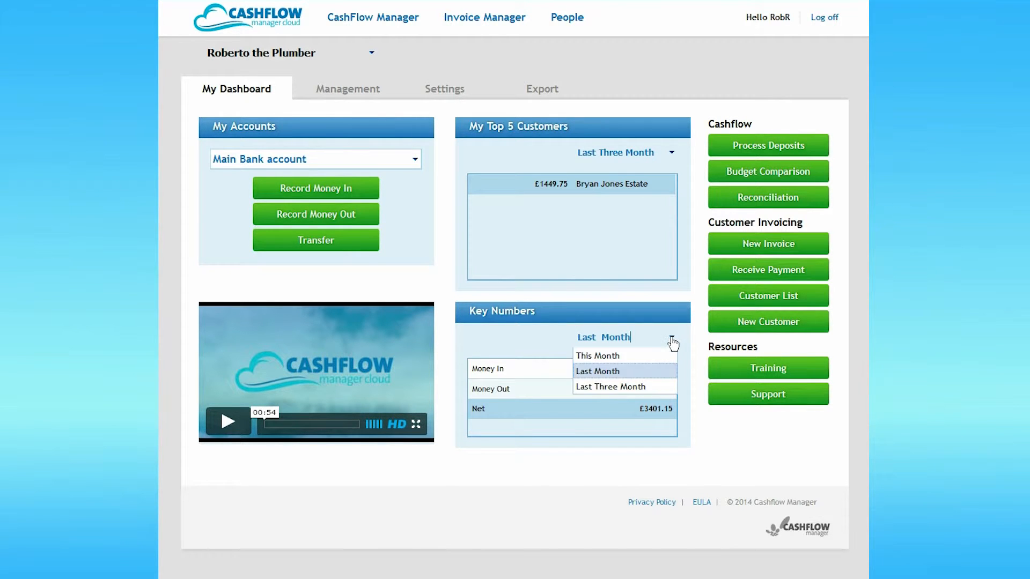
left_click(655, 386)
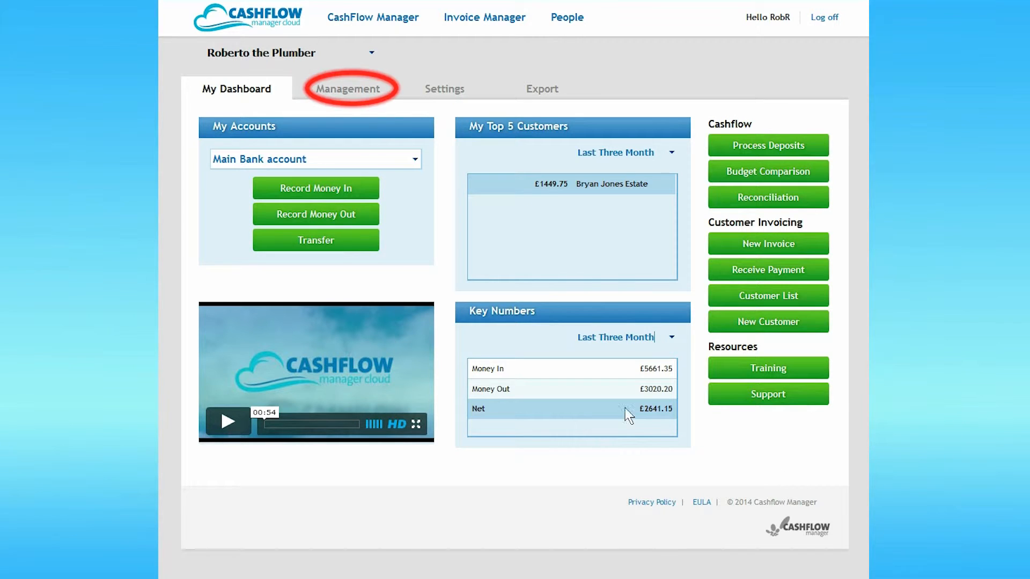
Review the company list and the business address, credit card, credit terms, invoice, user and account list settings
left_click(355, 91)
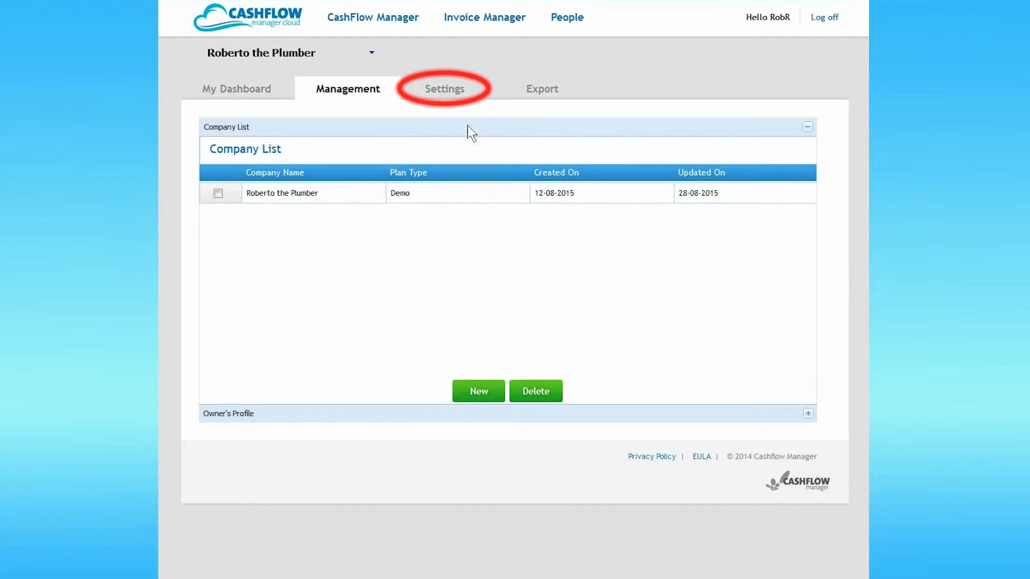
left_click(438, 92)
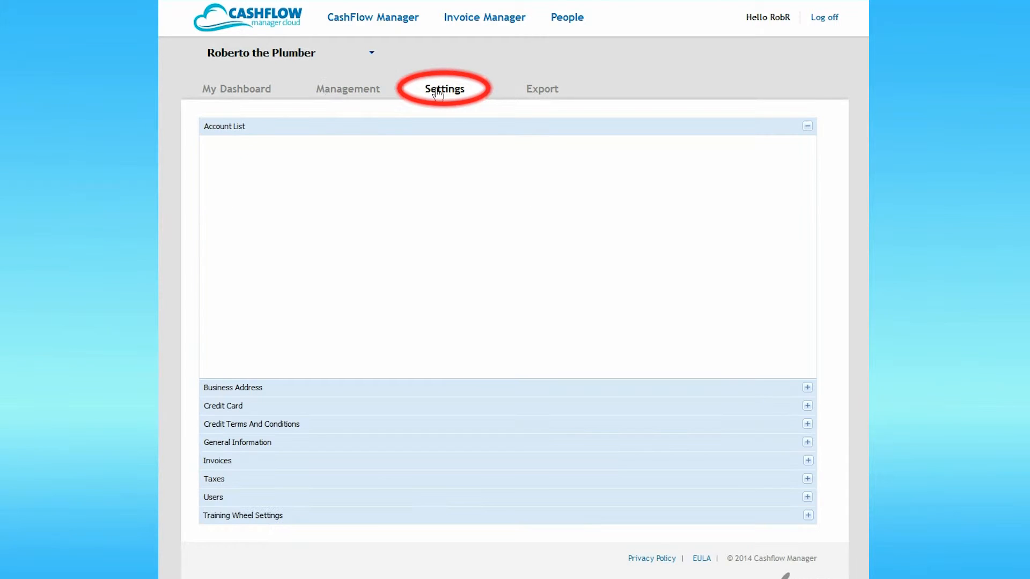
left_click(808, 391)
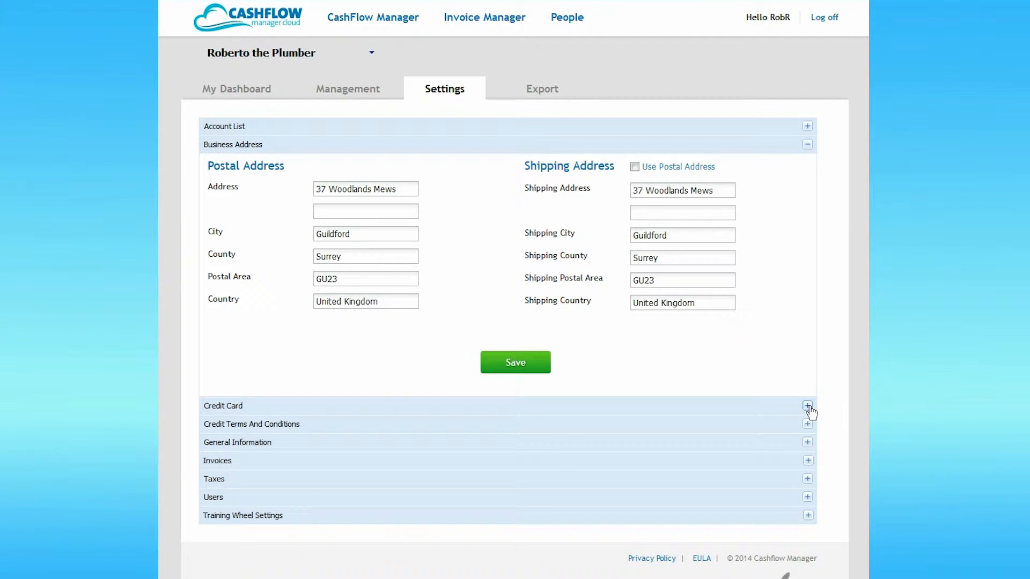
left_click(807, 407)
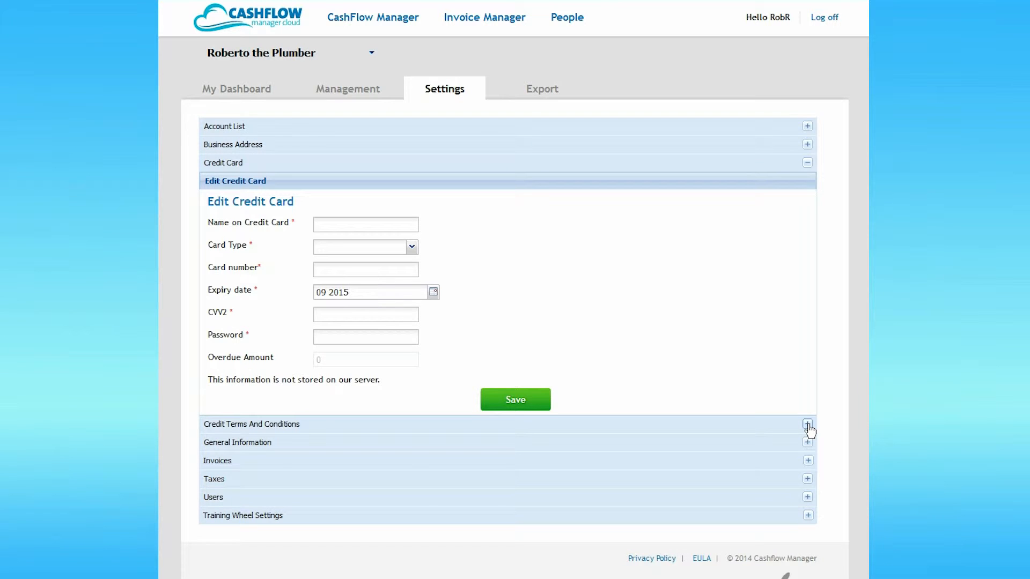
left_click(807, 425)
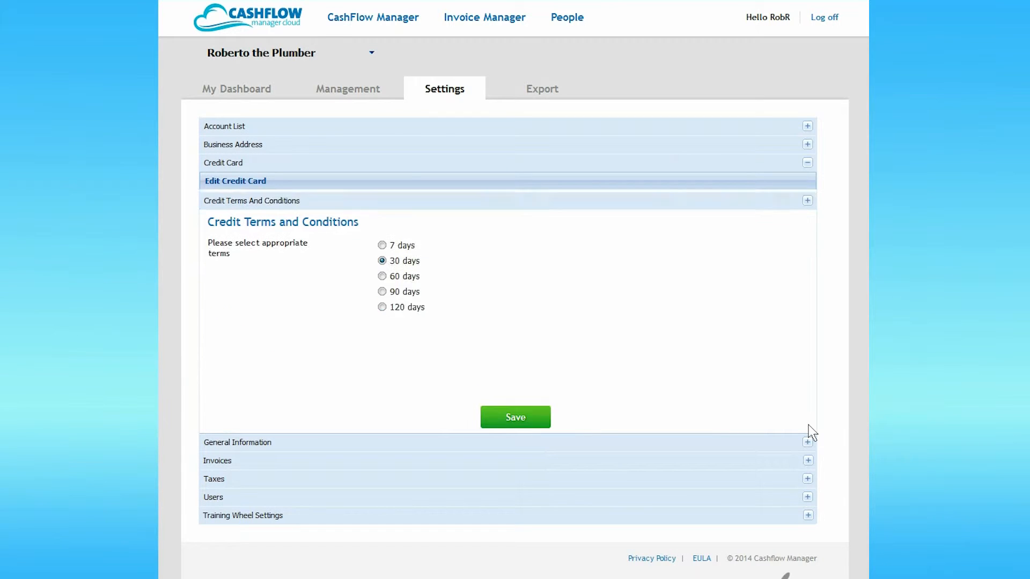
left_click(807, 462)
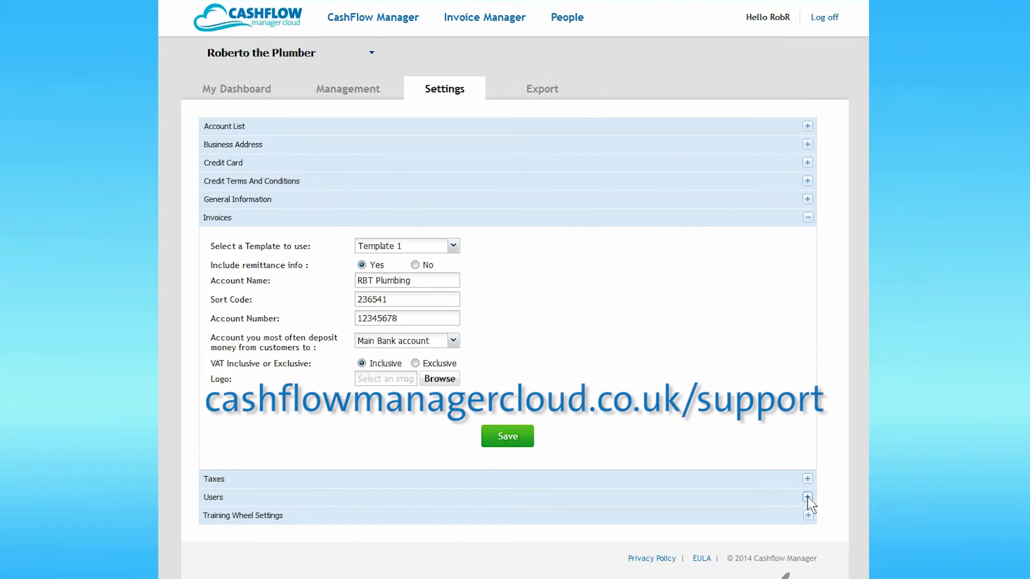
left_click(807, 498)
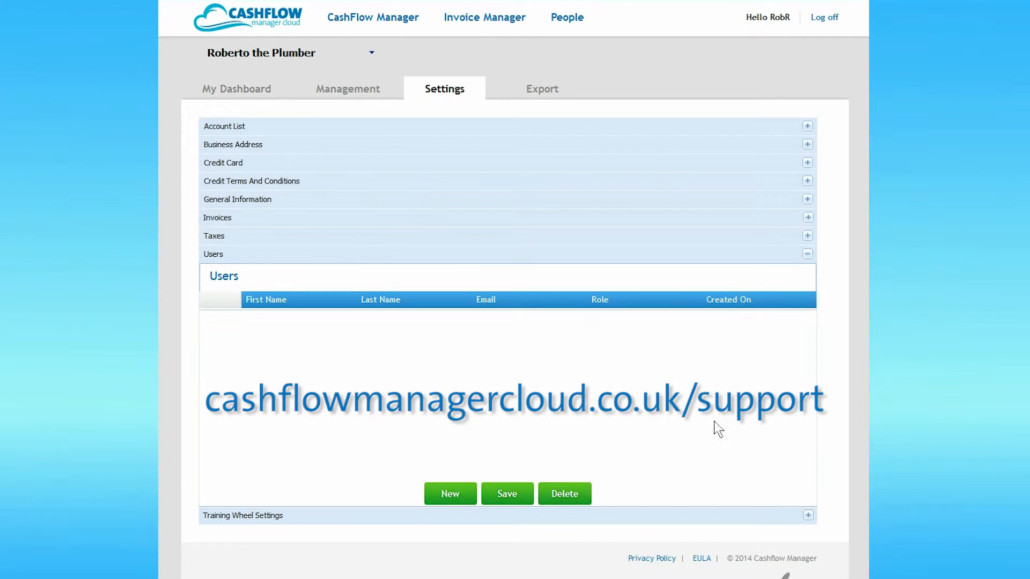
left_click(807, 126)
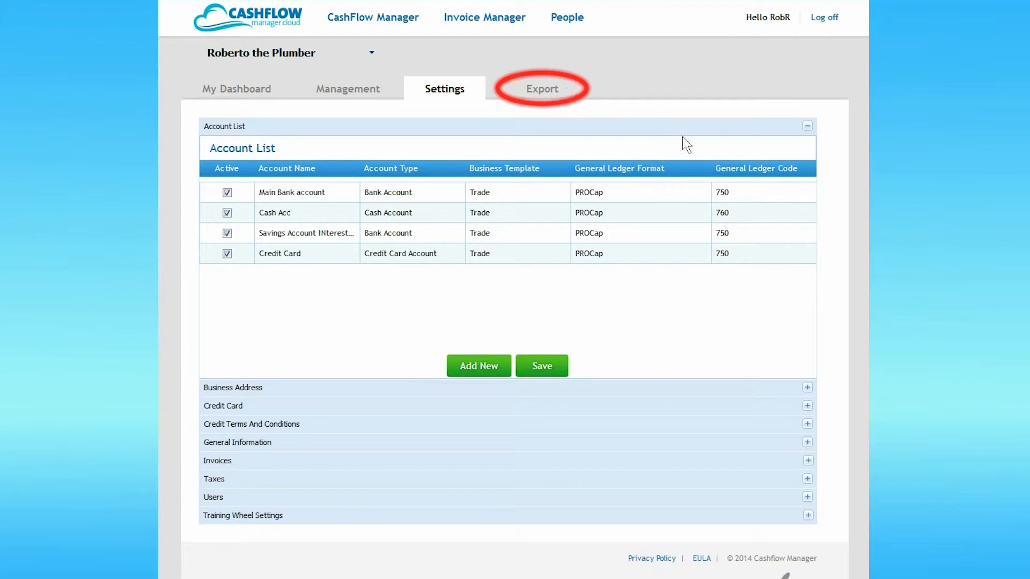
Look at the account export options and dismiss them without exporting
left_click(542, 90)
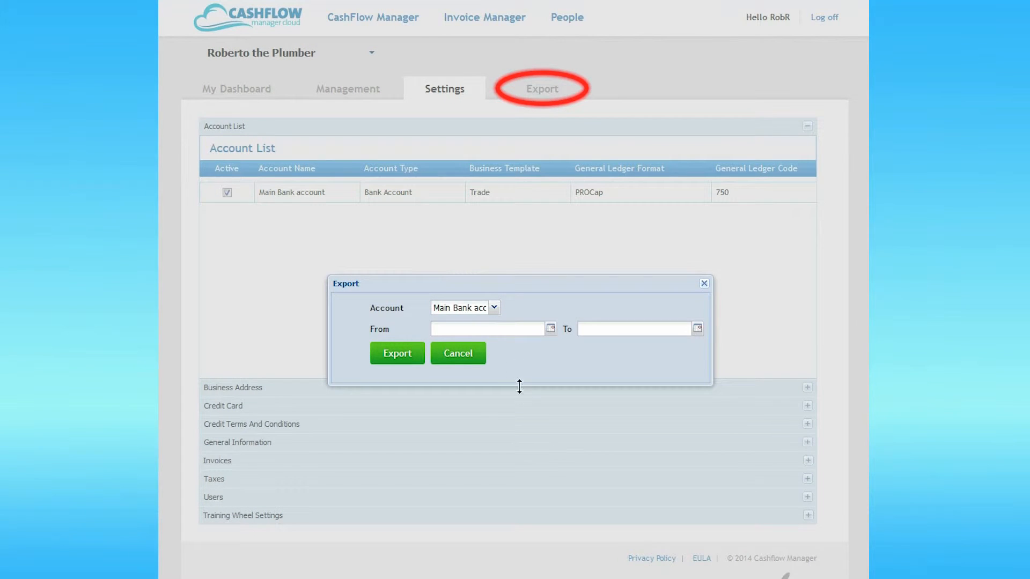
left_click(476, 361)
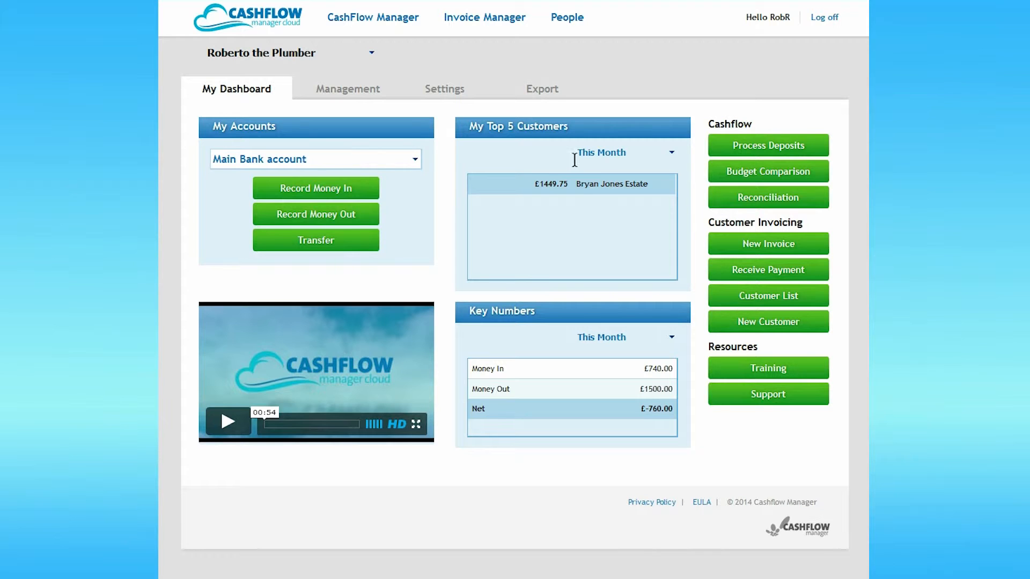
Open the money-in records from the dashboard and select the Main Bank account
left_click(317, 192)
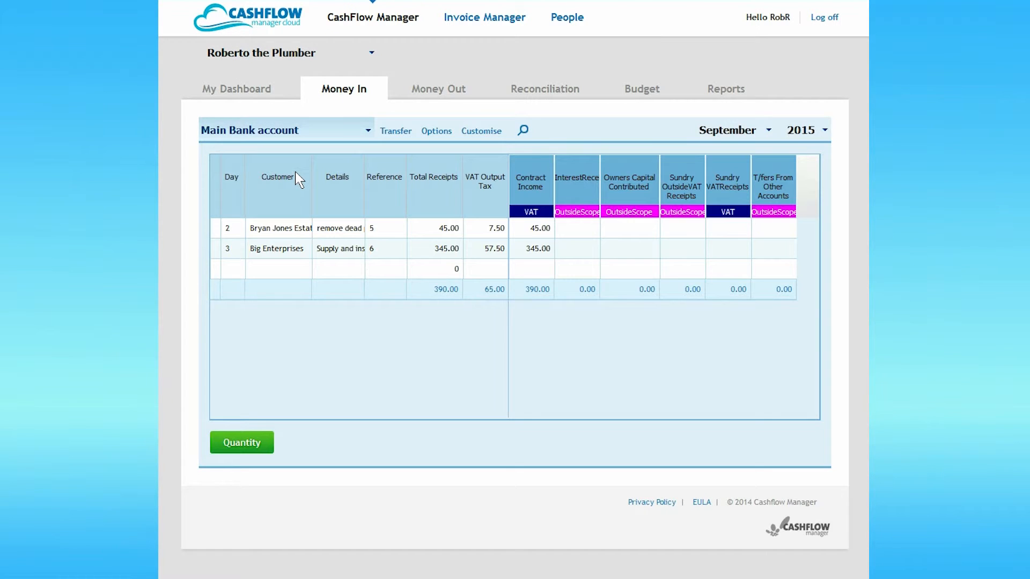
left_click(368, 133)
left_click(349, 151)
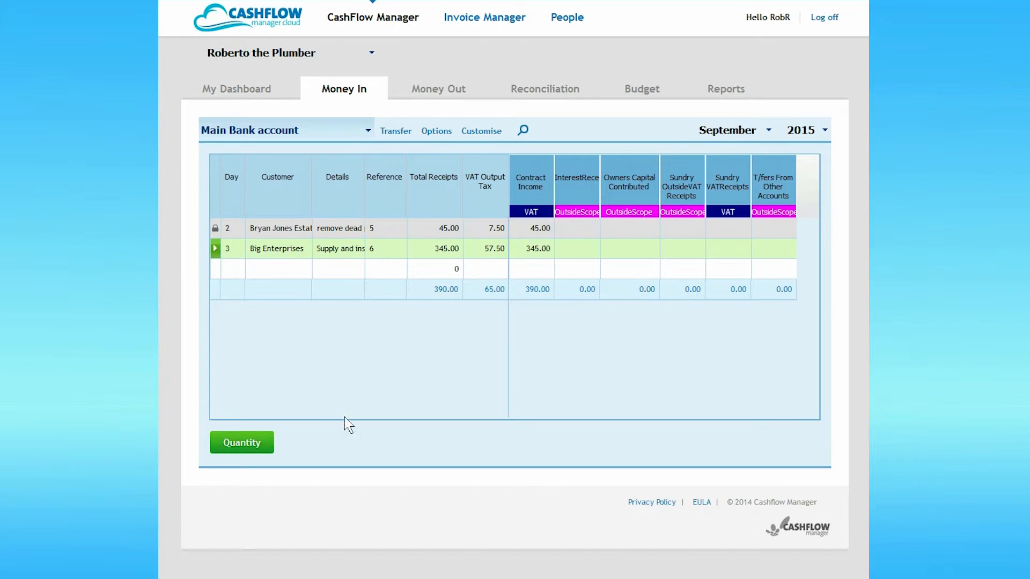
Look at the actions available for the Big Enterprises transaction line without applying any
left_click(216, 249)
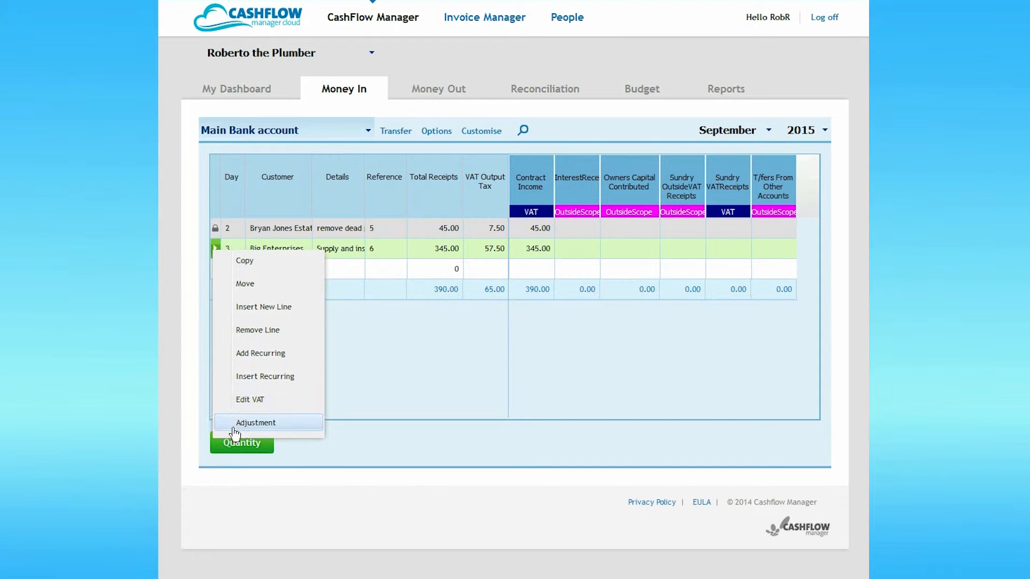
left_click(373, 398)
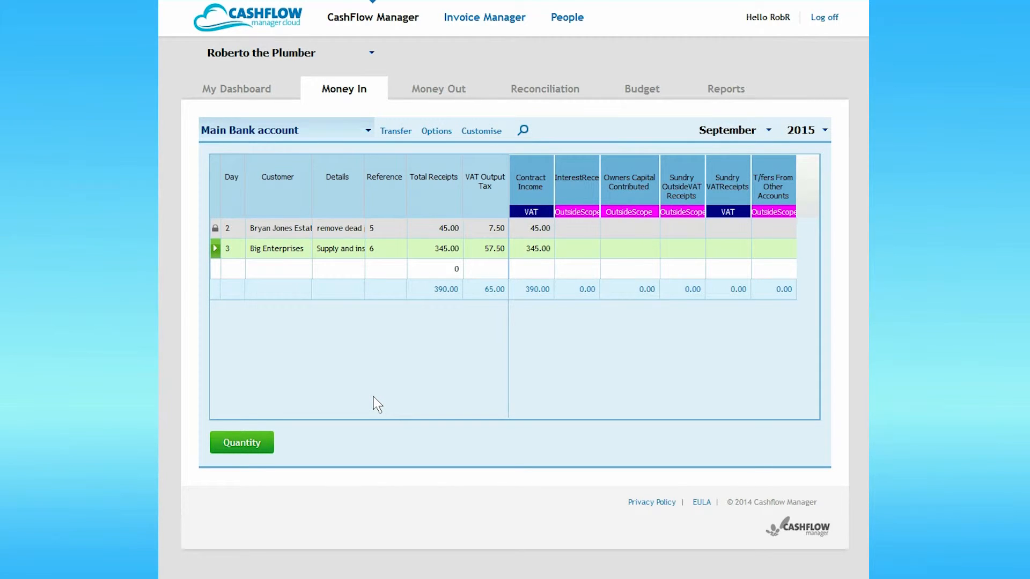
Set the Money In auto column selection of the customer listed below Big Enterprises to Contract Income and save the options
left_click(436, 131)
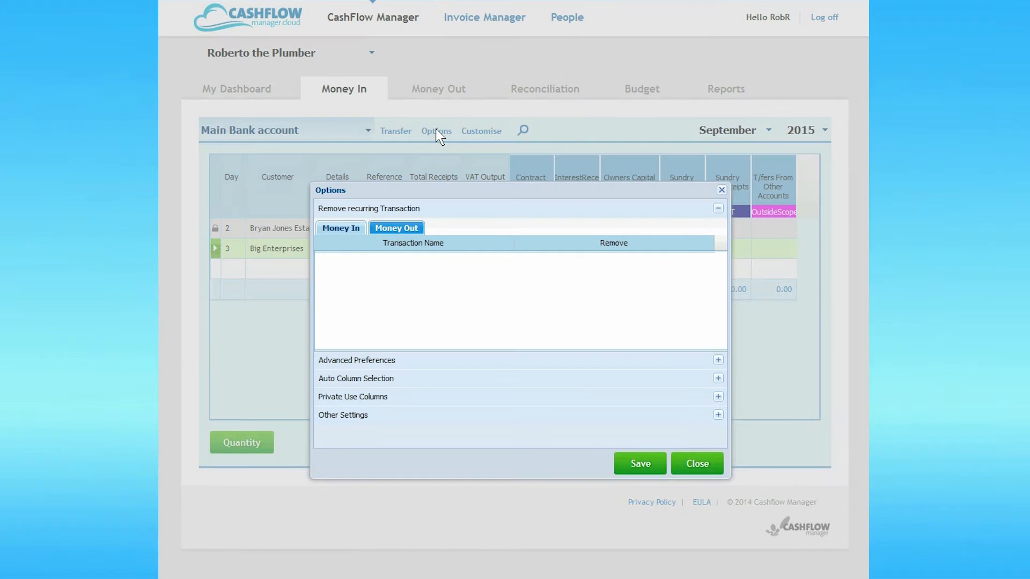
left_click(717, 360)
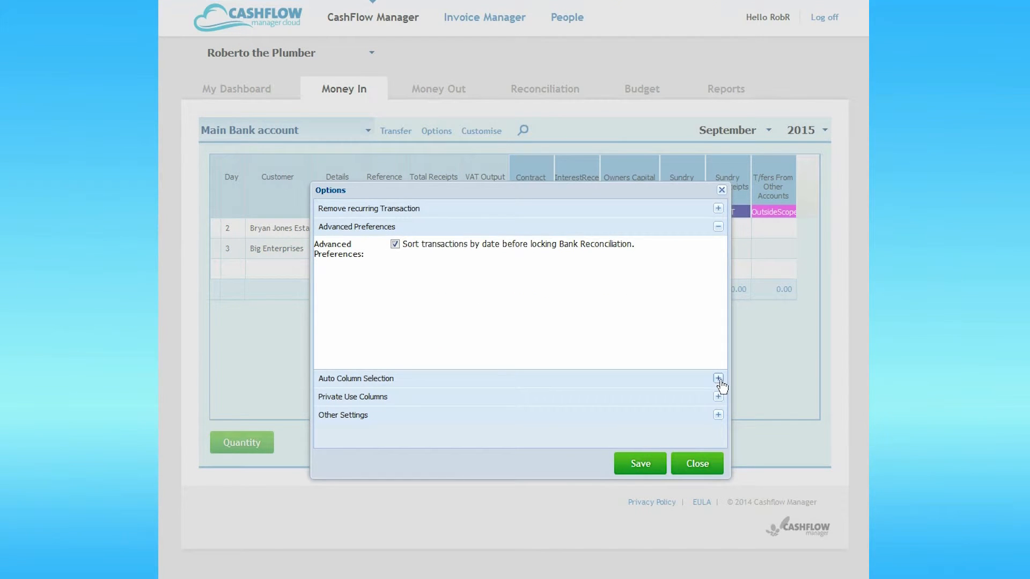
left_click(718, 378)
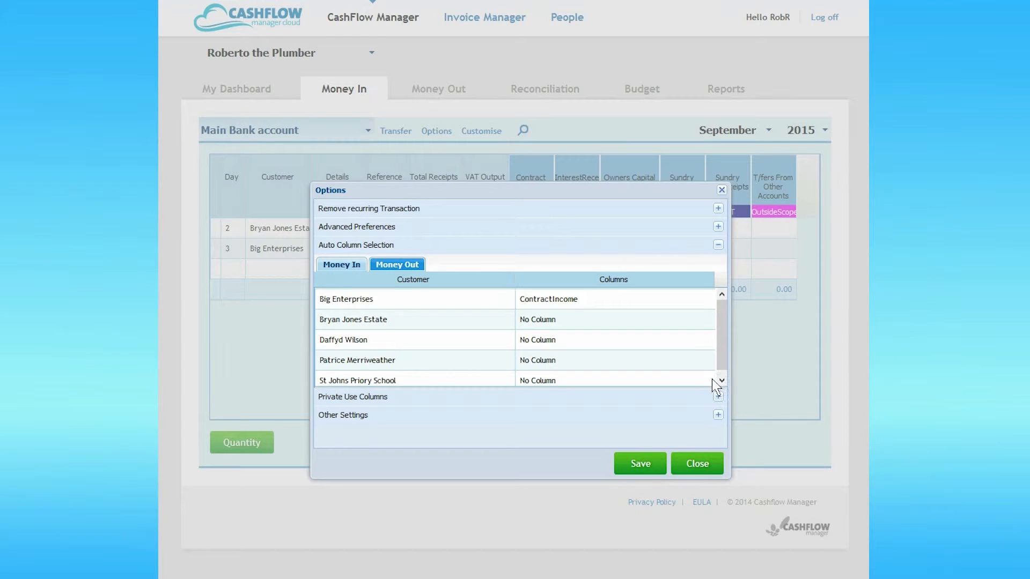
left_click(630, 325)
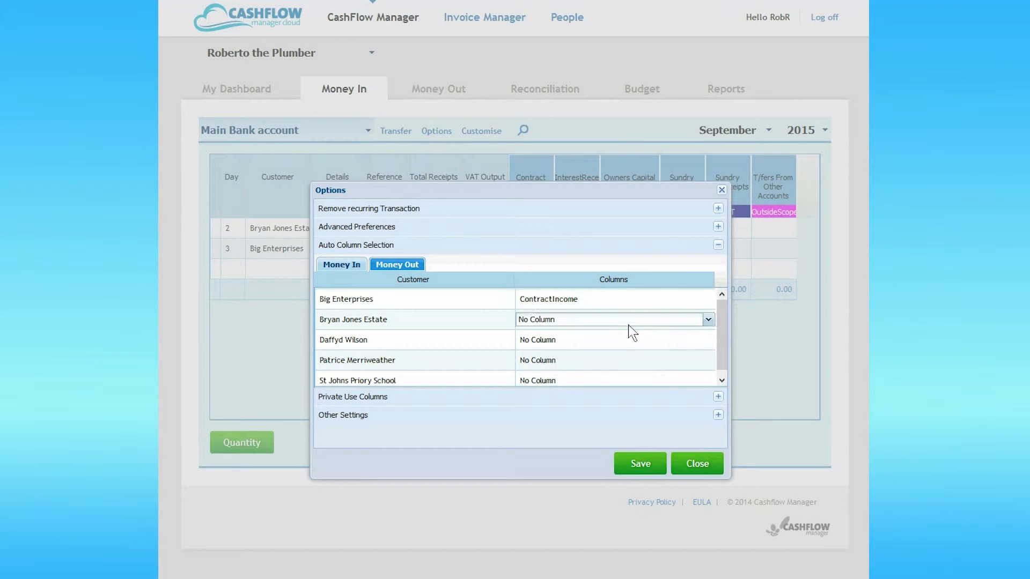
left_click(708, 320)
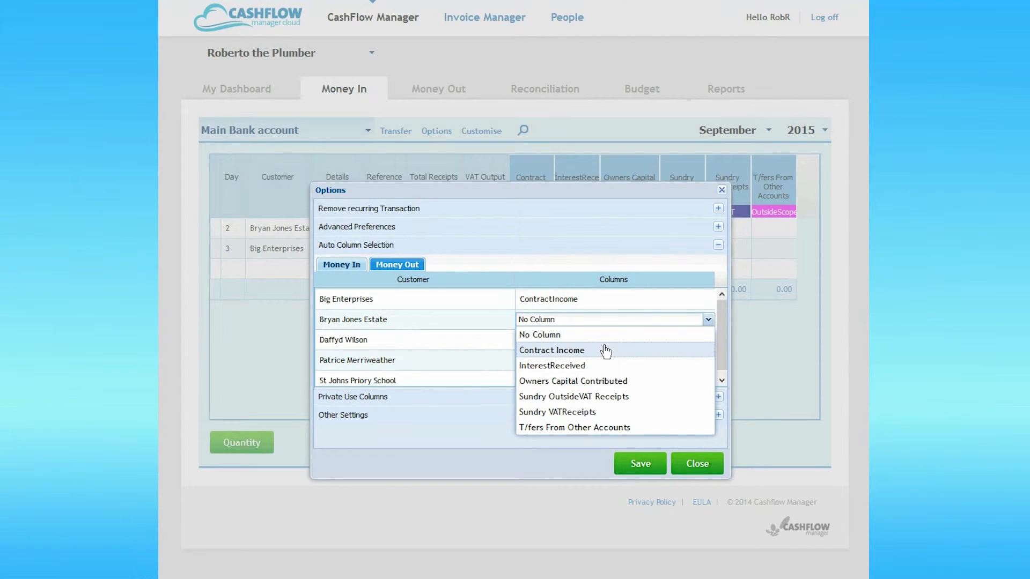
left_click(586, 354)
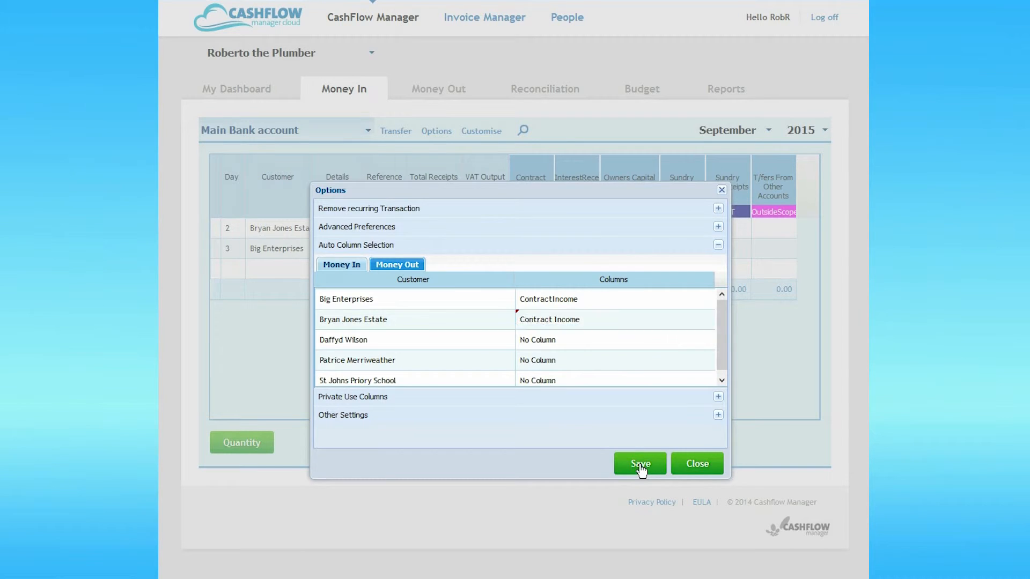
left_click(641, 465)
left_click(526, 357)
left_click(704, 463)
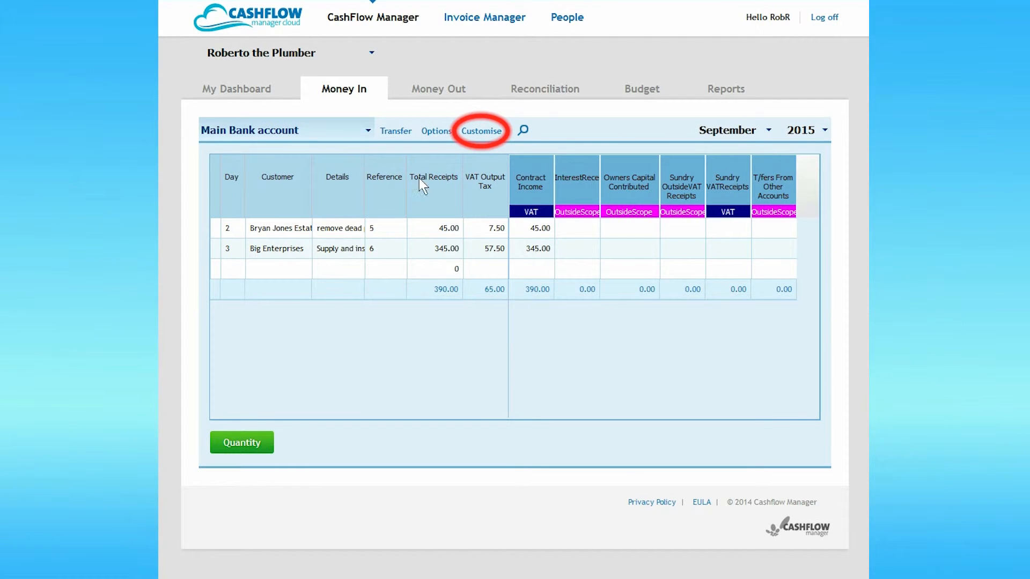
Look at the customisation settings for the Money In columns and close them unchanged
left_click(481, 132)
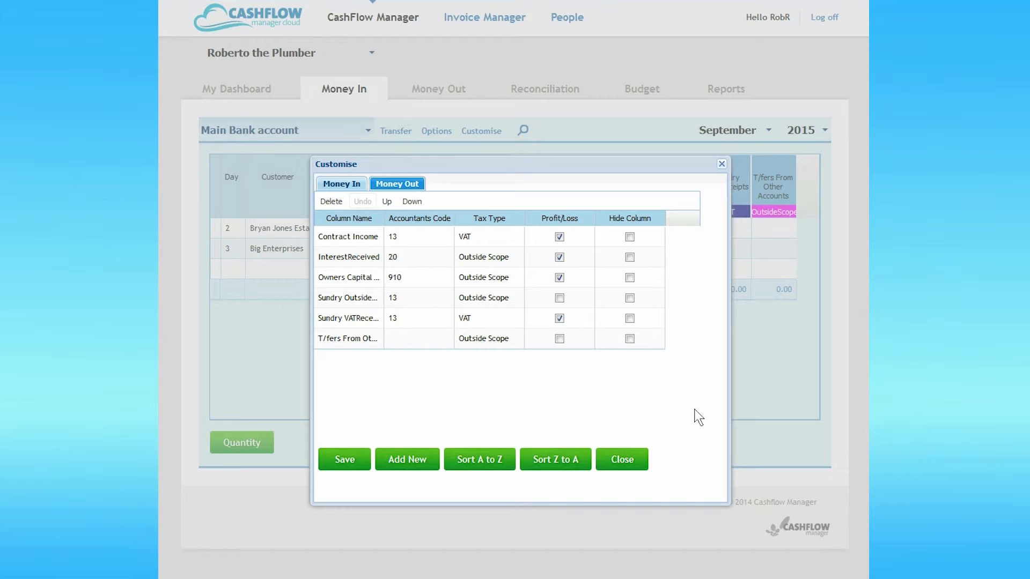
left_click(634, 463)
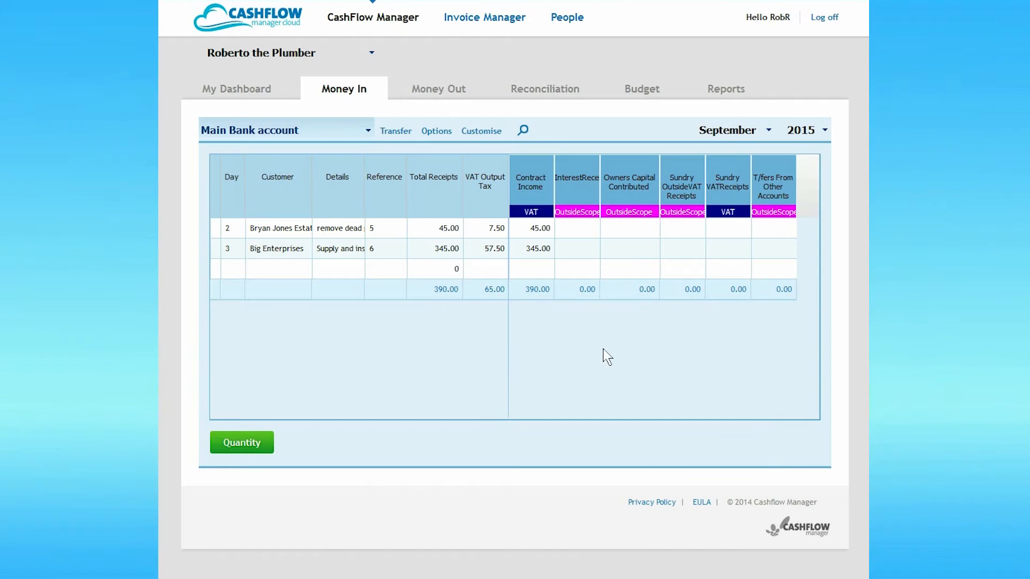
Transfer 100 from the Main Bank account to the Credit Card account, dated 08-09-2015, and acknowledge the transfer
left_click(396, 131)
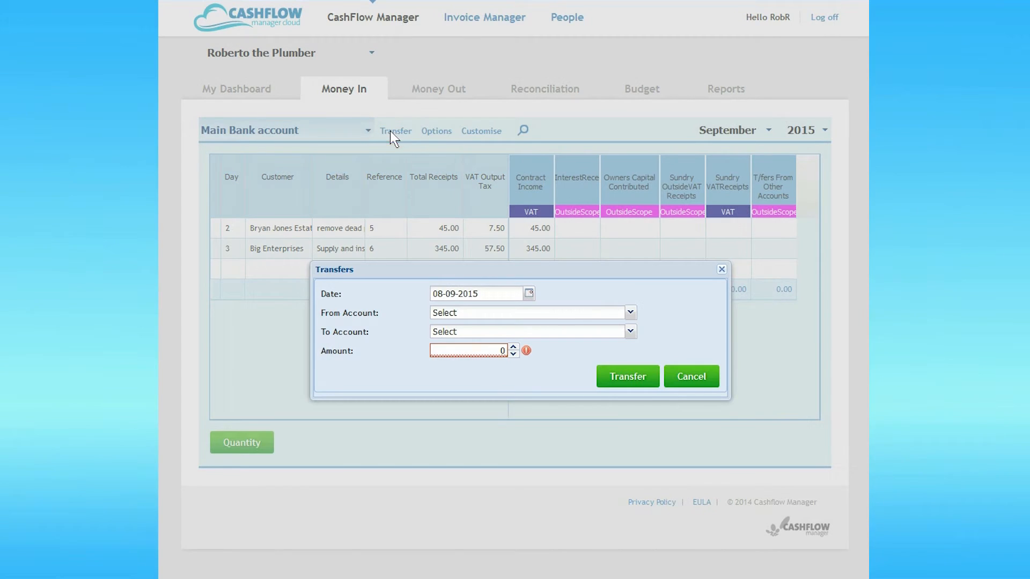
left_click(630, 314)
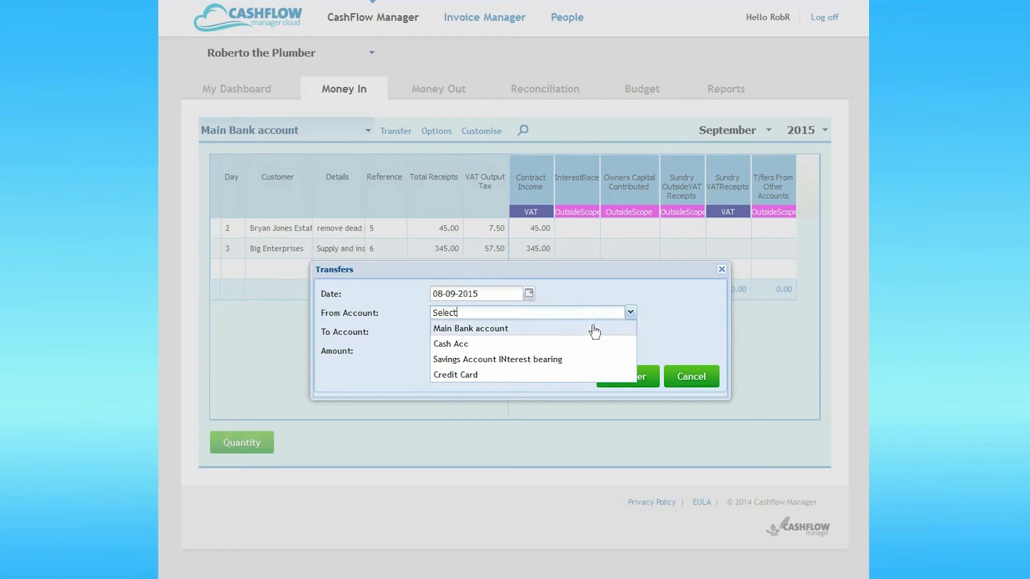
left_click(591, 328)
left_click(631, 333)
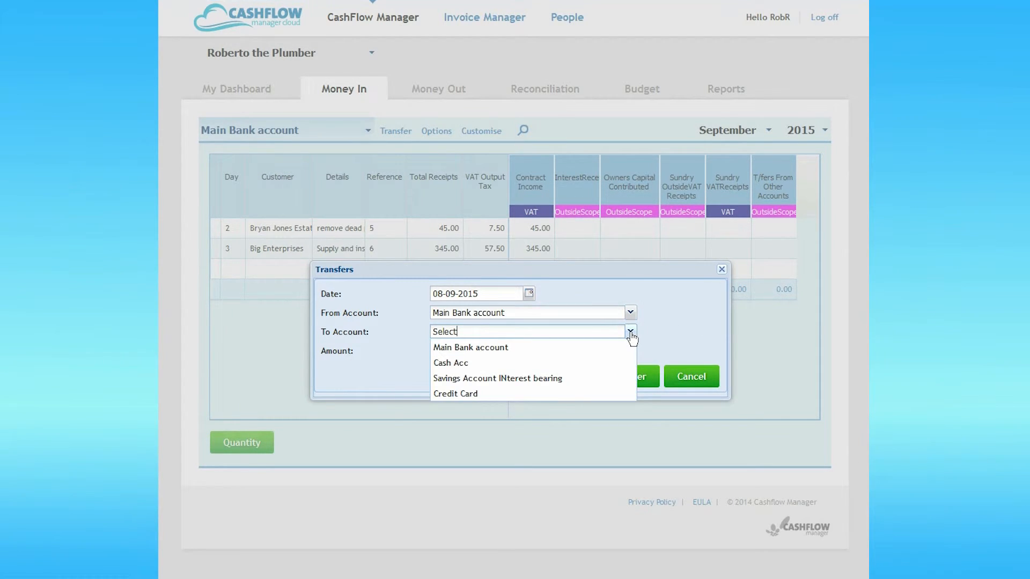
left_click(561, 394)
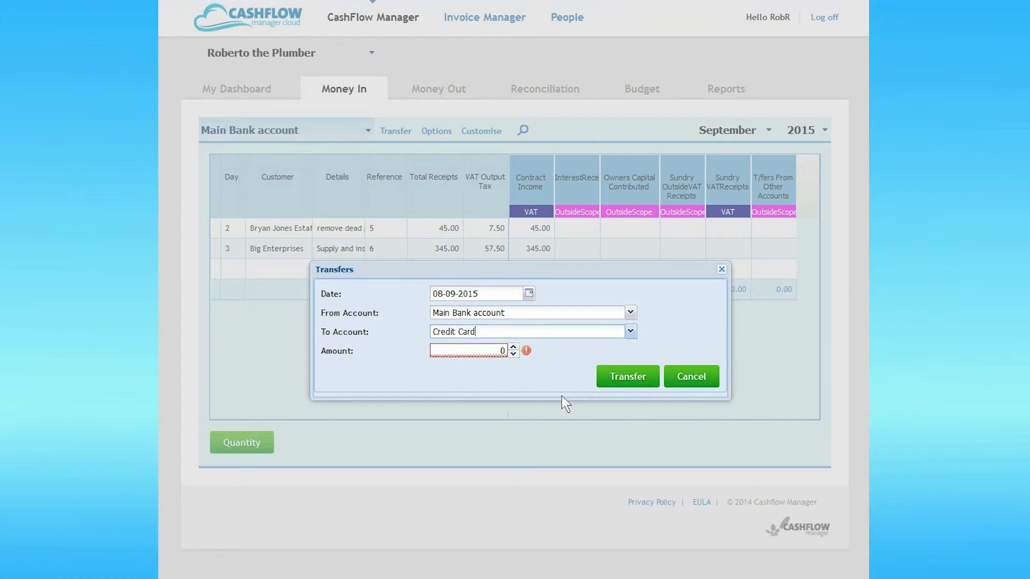
key("Tab")
type("100")
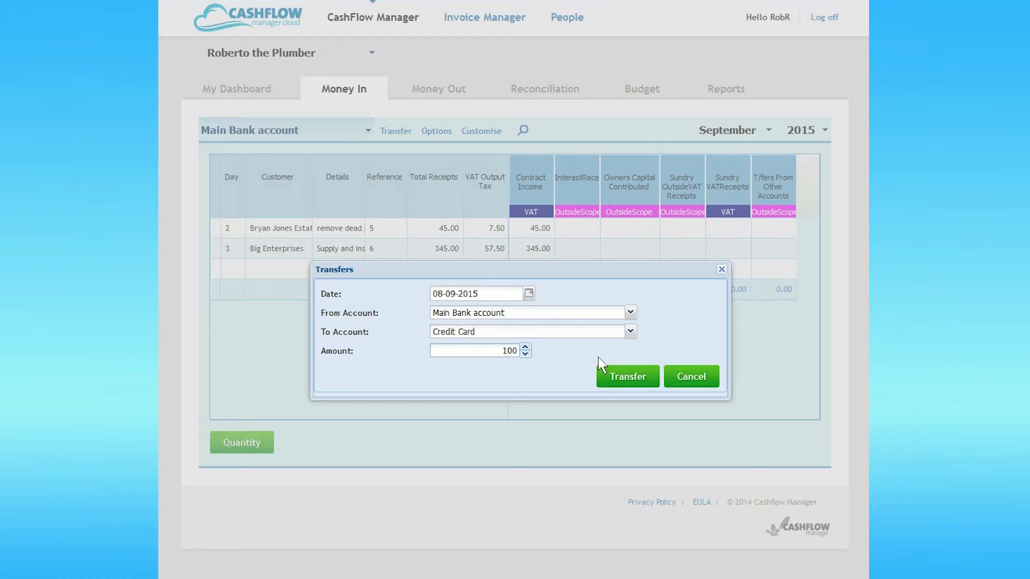
left_click(629, 378)
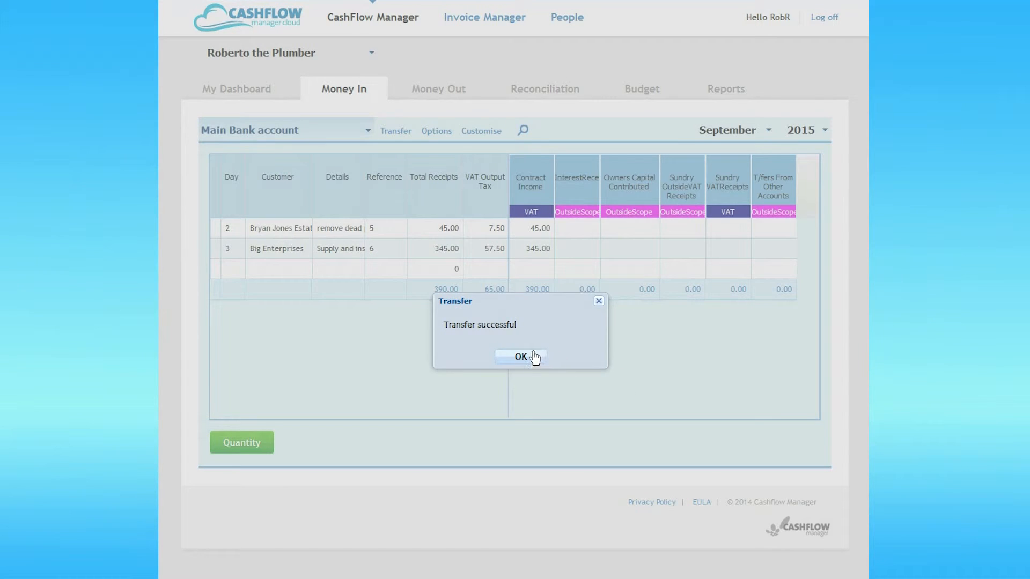
left_click(521, 358)
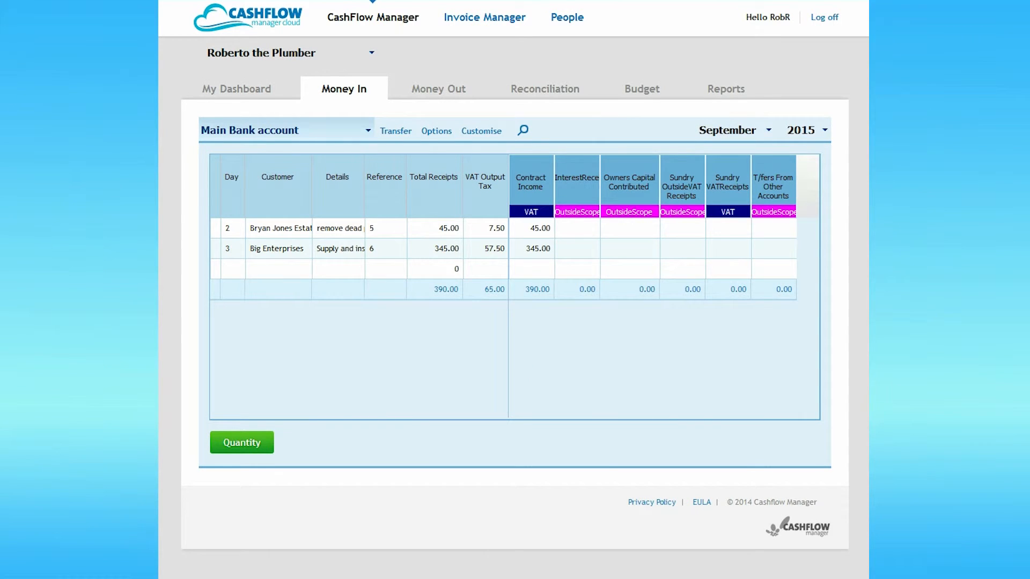
Look at the transfer entry in the Main Bank account's Money Out records
left_click(368, 131)
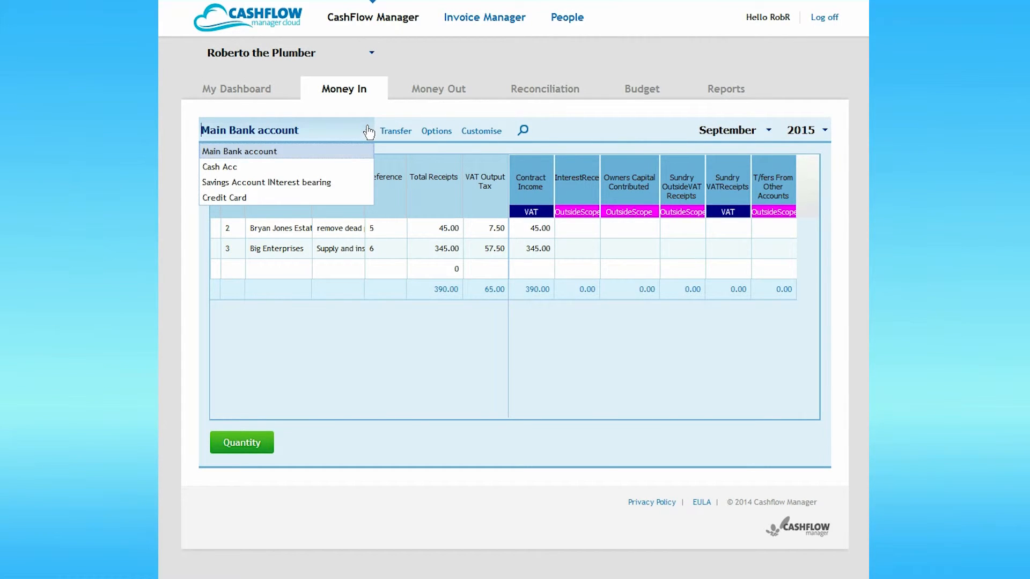
left_click(368, 131)
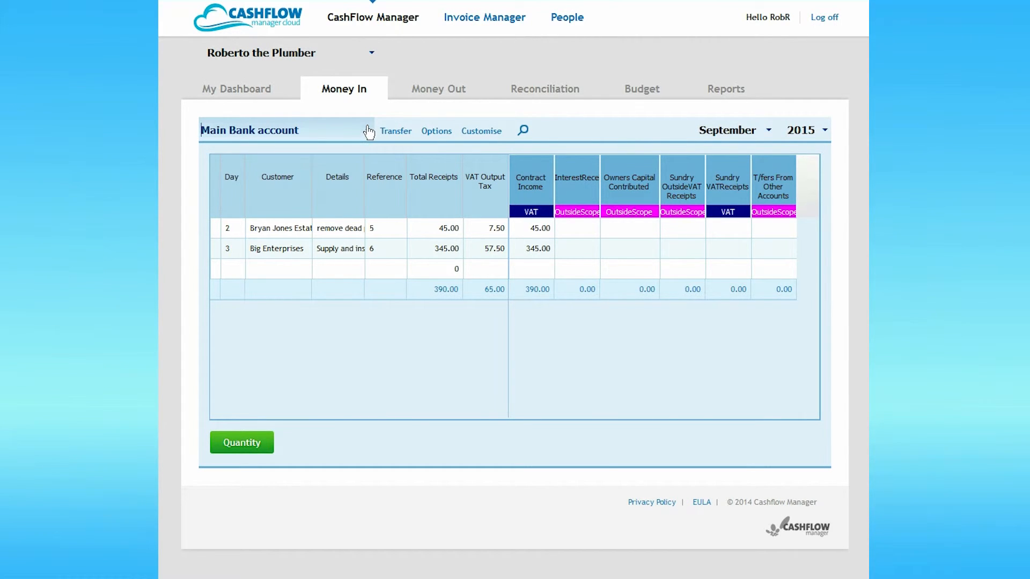
left_click(458, 90)
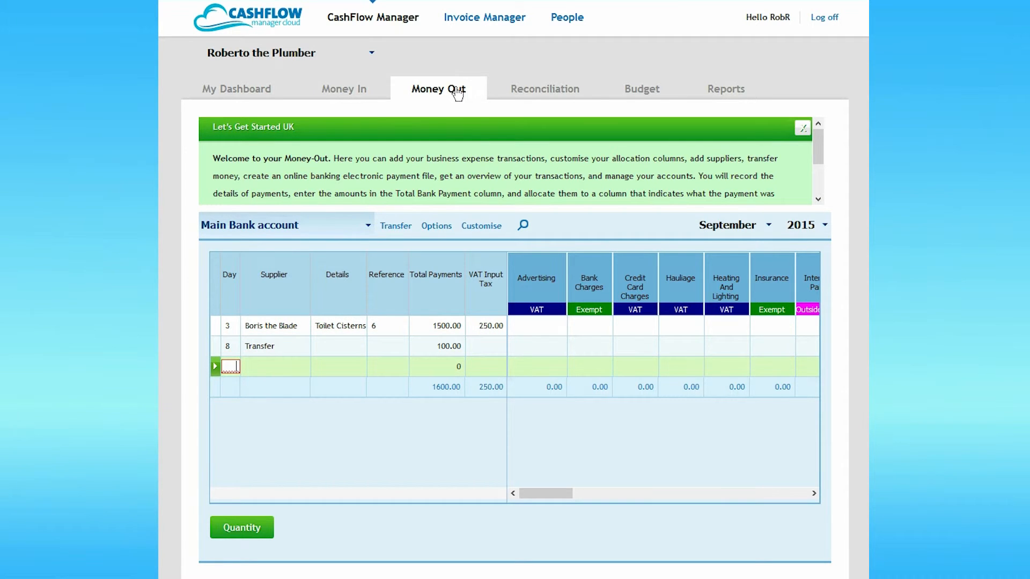
mouse_move(342, 96)
Switch to the Money In records and show the Credit Card account to inspect the incoming transfer
left_click(343, 96)
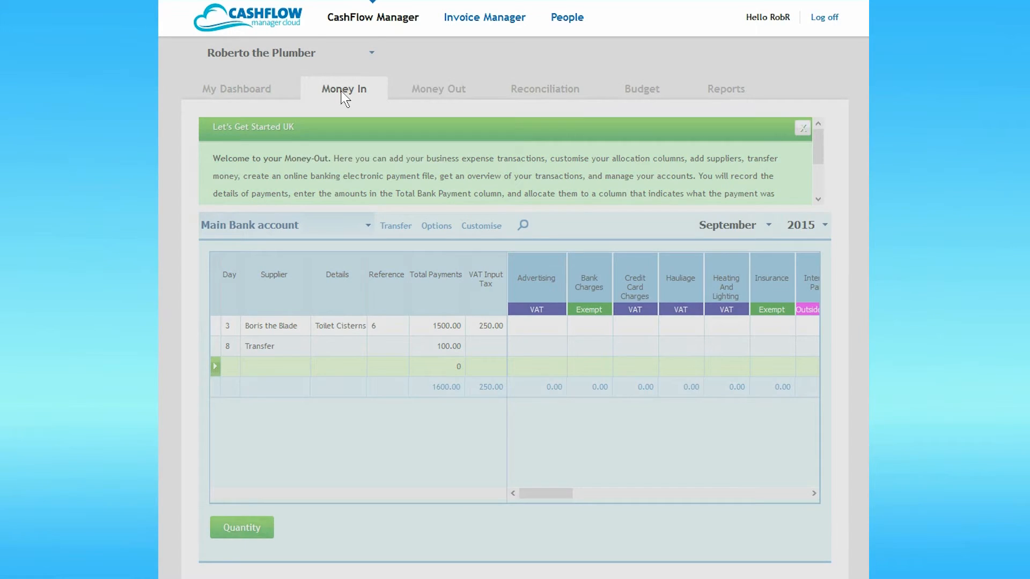
mouse_move(345, 97)
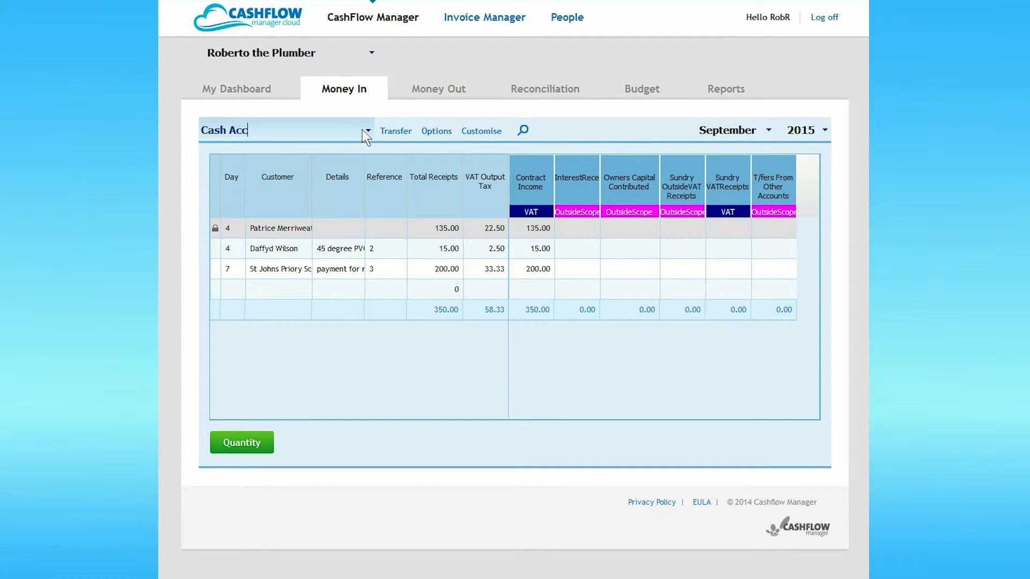
left_click(367, 130)
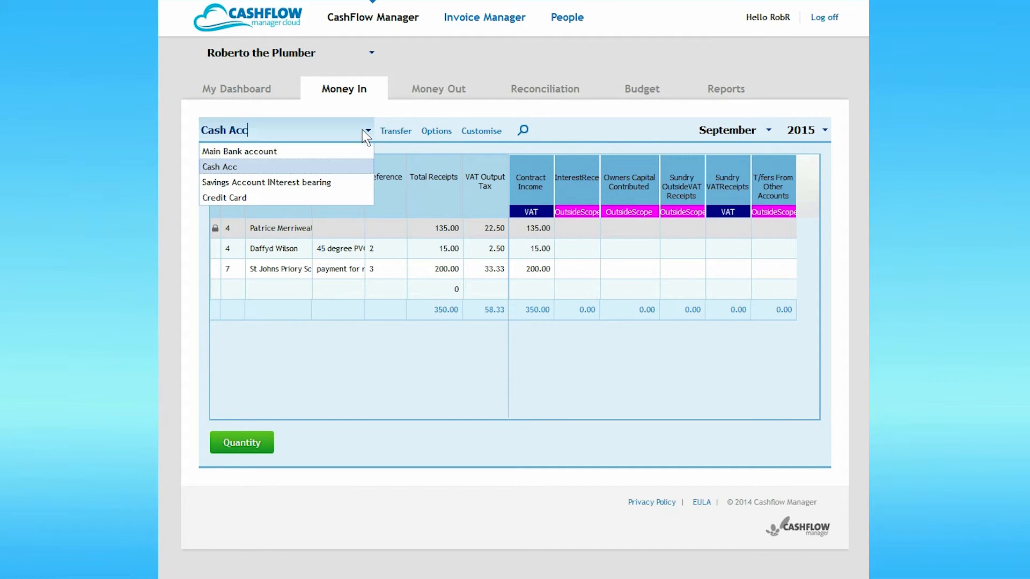
left_click(303, 198)
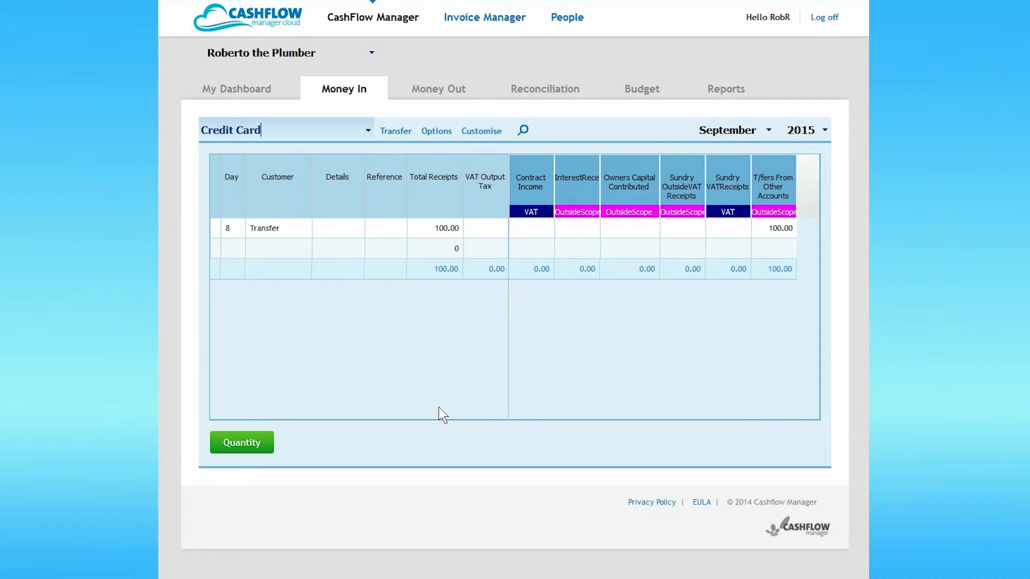
Open the Credit Card account's Money Out records, browse the getting-started guide and collapse it
left_click(452, 90)
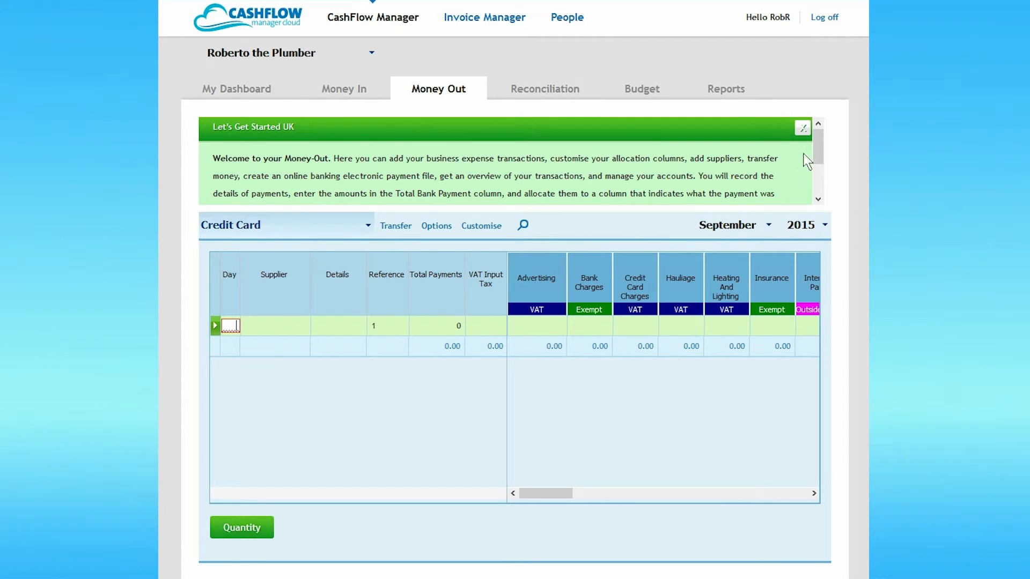
left_click(823, 146)
mouse_move(823, 147)
left_mouse_down()
mouse_move(819, 183)
mouse_move(820, 147)
left_mouse_up()
left_click(802, 130)
Return to the Money In records and select the Main Bank account
left_click(341, 95)
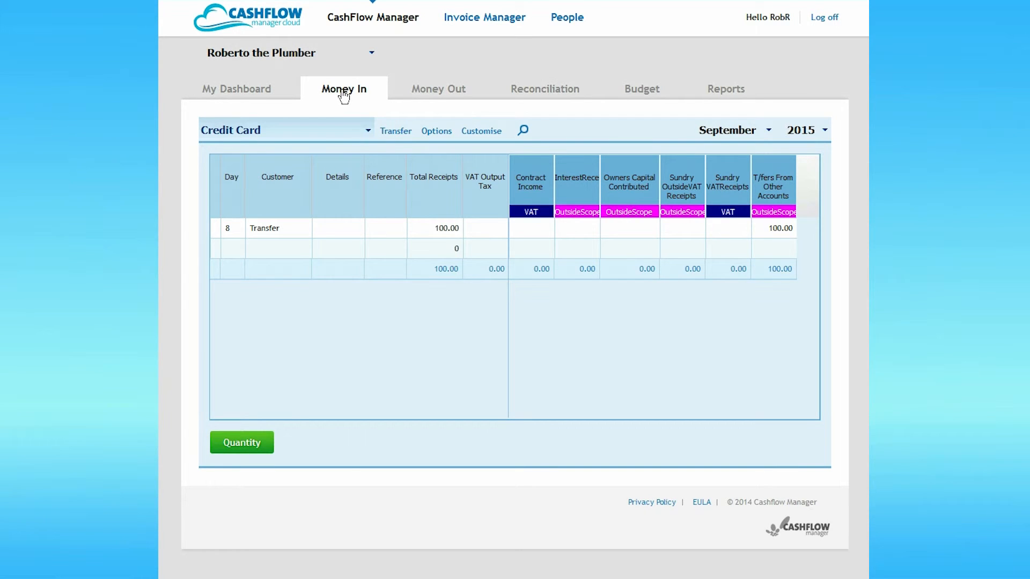
left_click(368, 132)
left_click(325, 156)
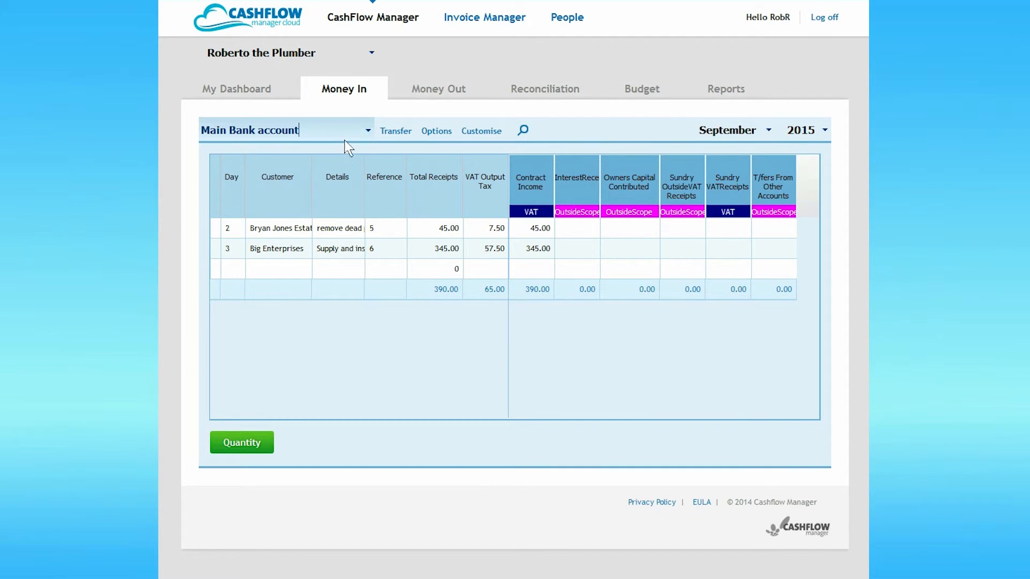
Process the deposit of the Main Bank account's 02-09-2015 receipt and go back to the Money In records
mouse_move(371, 92)
left_click(360, 125)
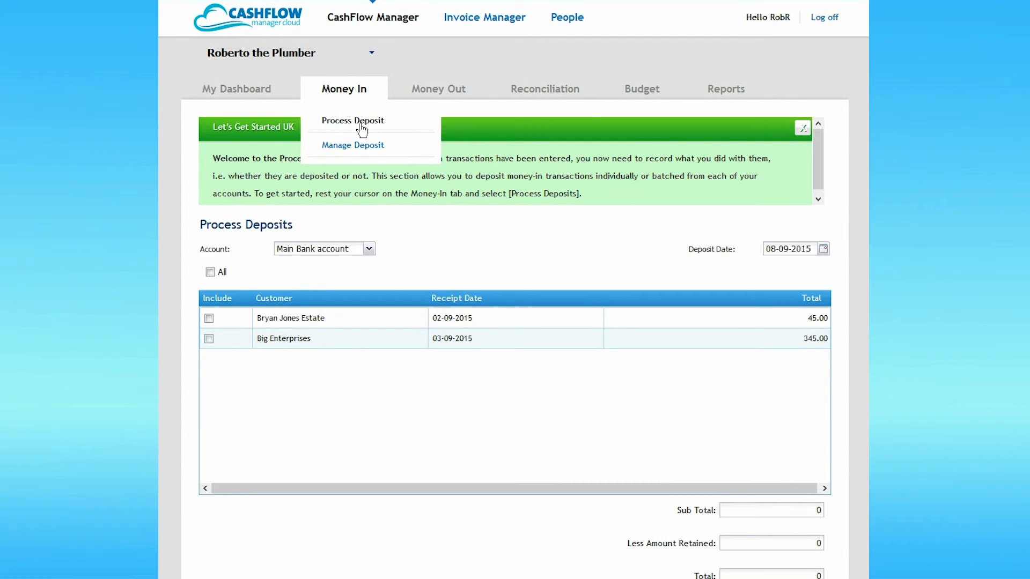
left_click(209, 318)
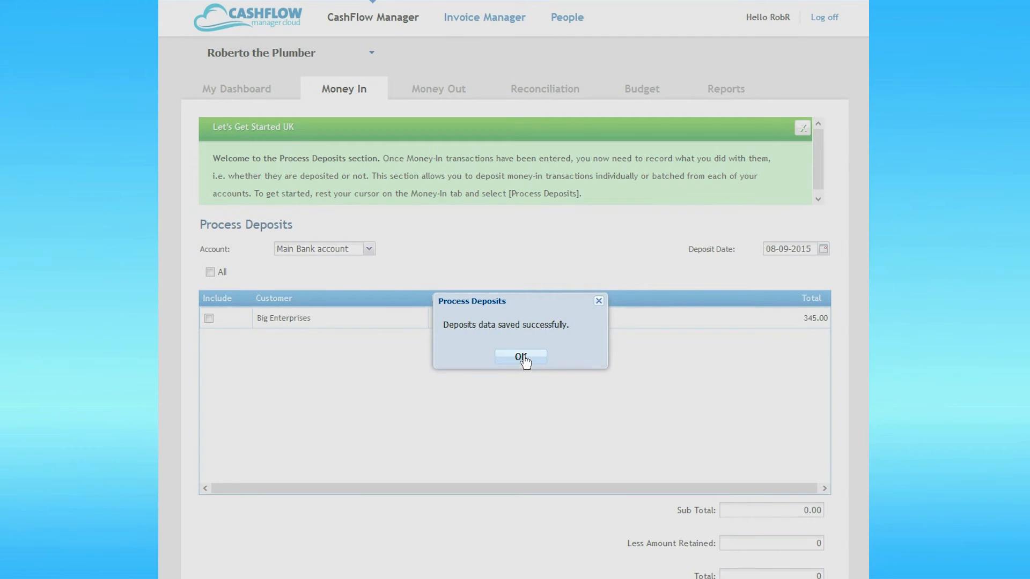
left_click(524, 356)
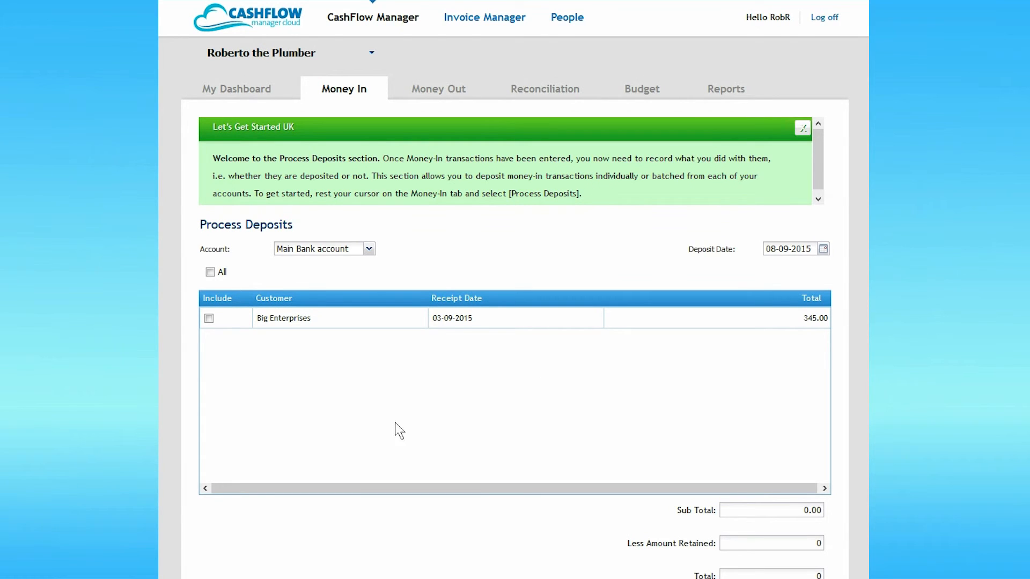
left_click(356, 90)
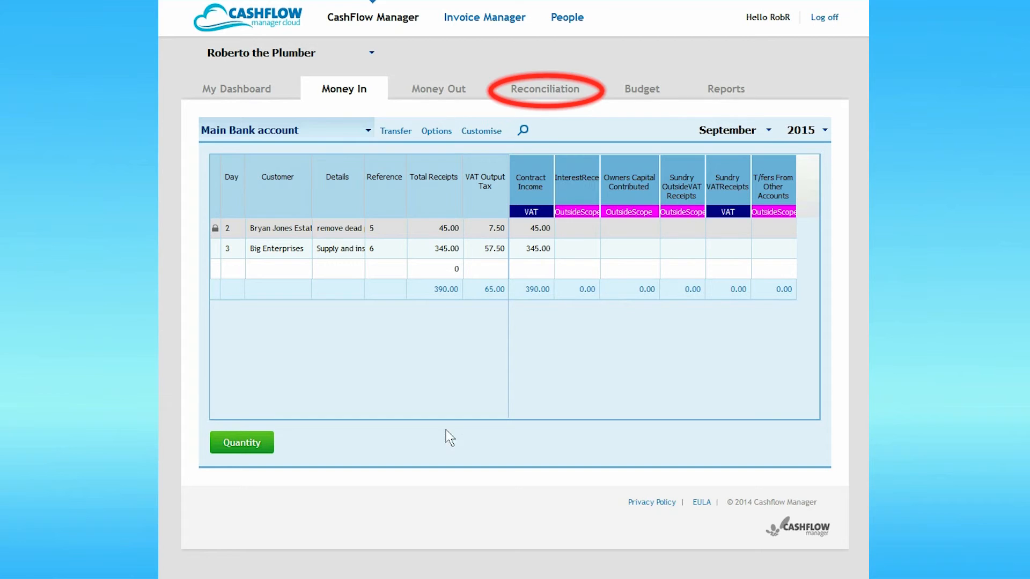
Look at the Reconciliation setup page and the new budget form, cancelling the form without creating a budget
left_click(560, 90)
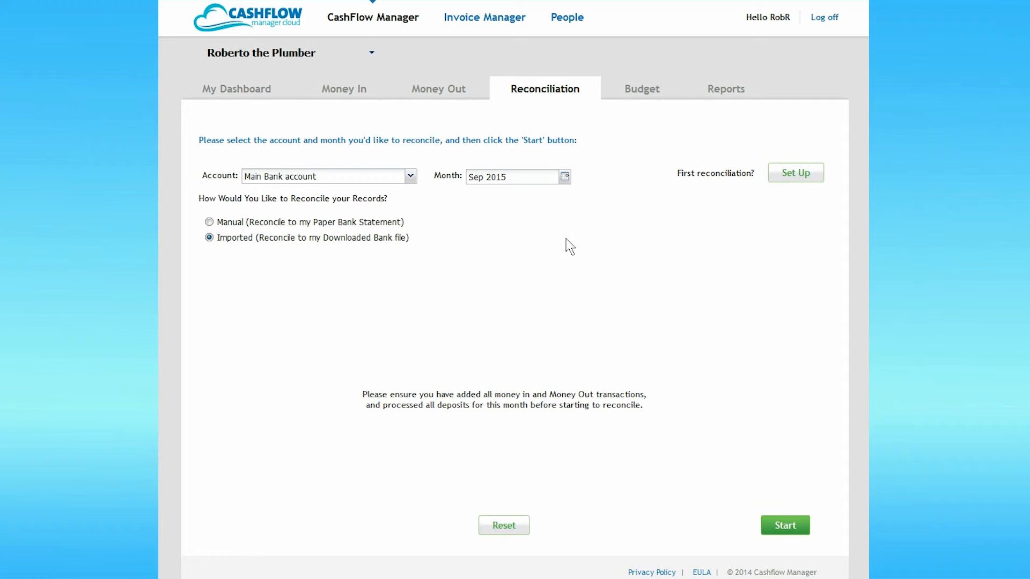
left_click(652, 93)
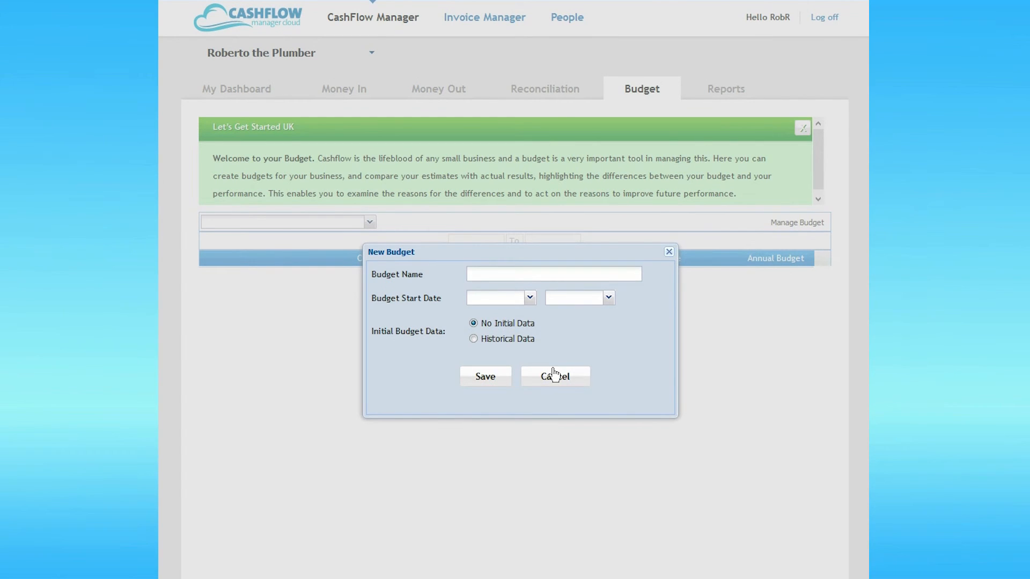
left_click(554, 374)
Run the Trial Balance report for all accounts and this month
left_click(726, 89)
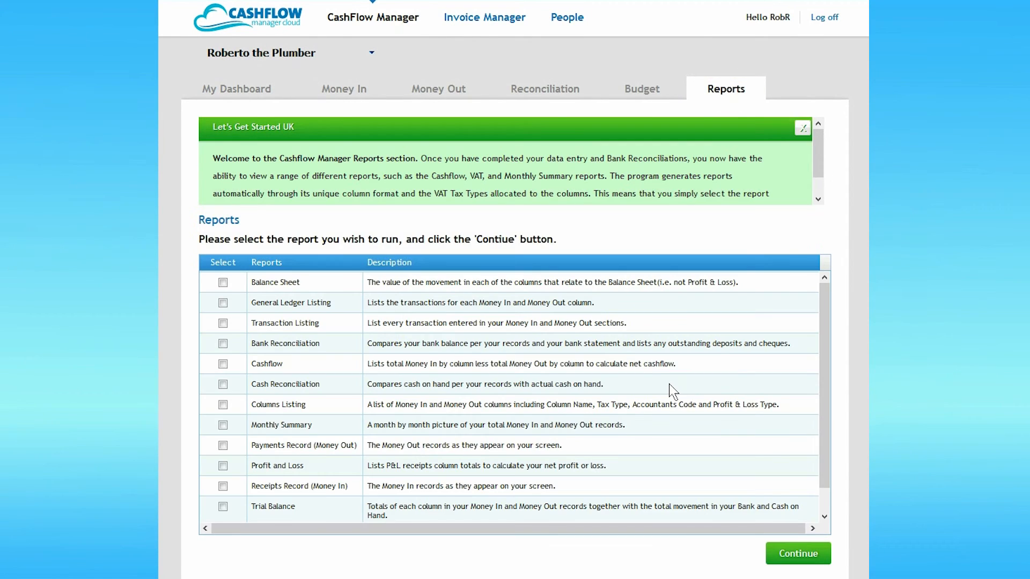
left_click(222, 506)
left_click(805, 556)
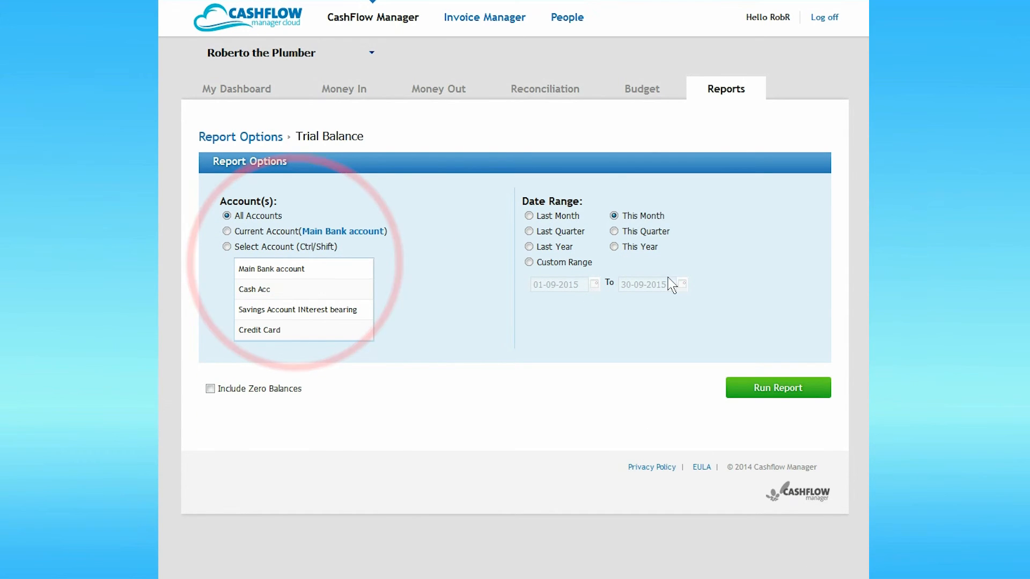
left_click(776, 394)
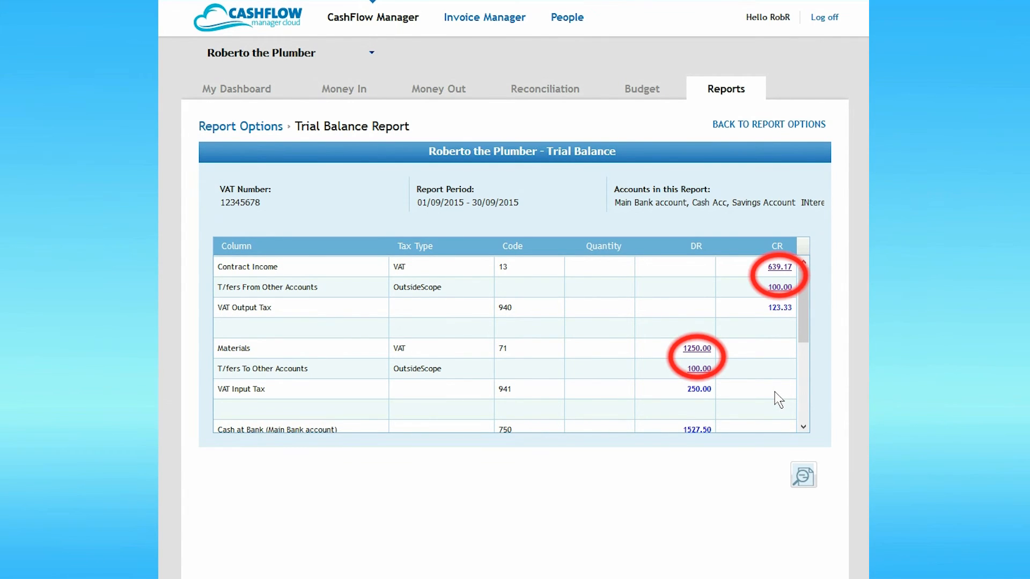
Drill down from the Contract Income total to the adjustment form of the 02-09-2015 receipt and cancel it unchanged
left_click(780, 268)
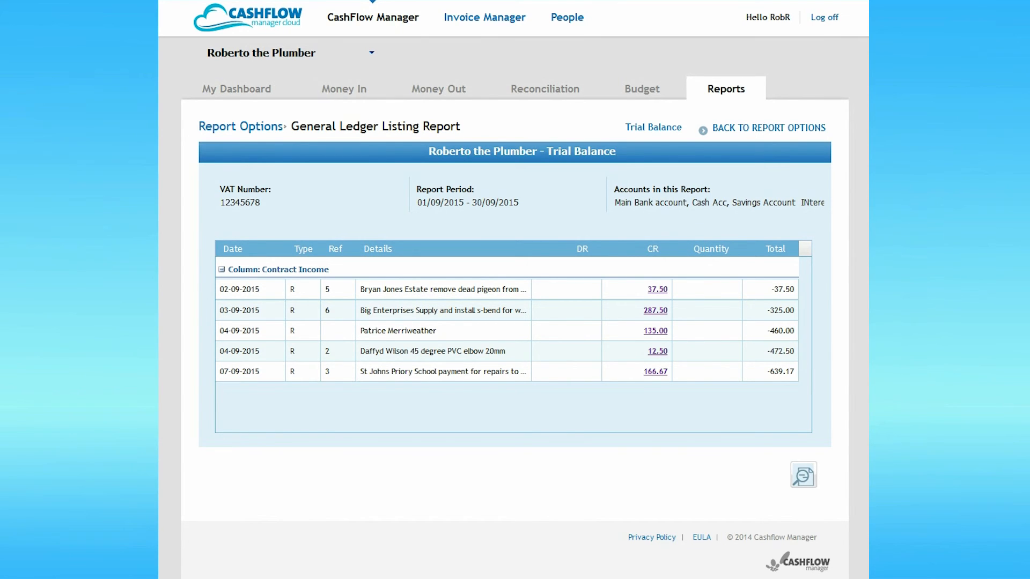
left_click(655, 293)
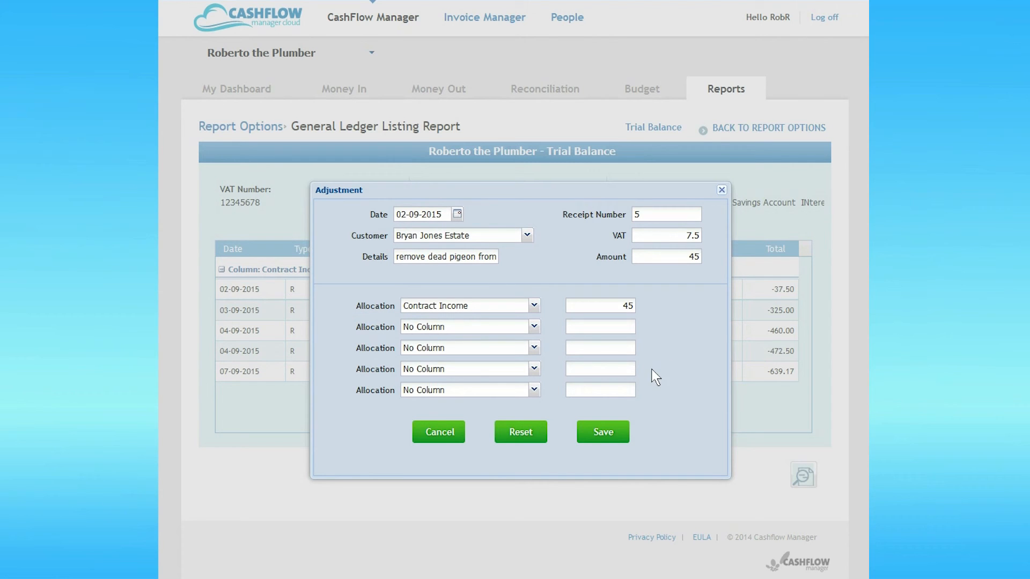
left_click(437, 431)
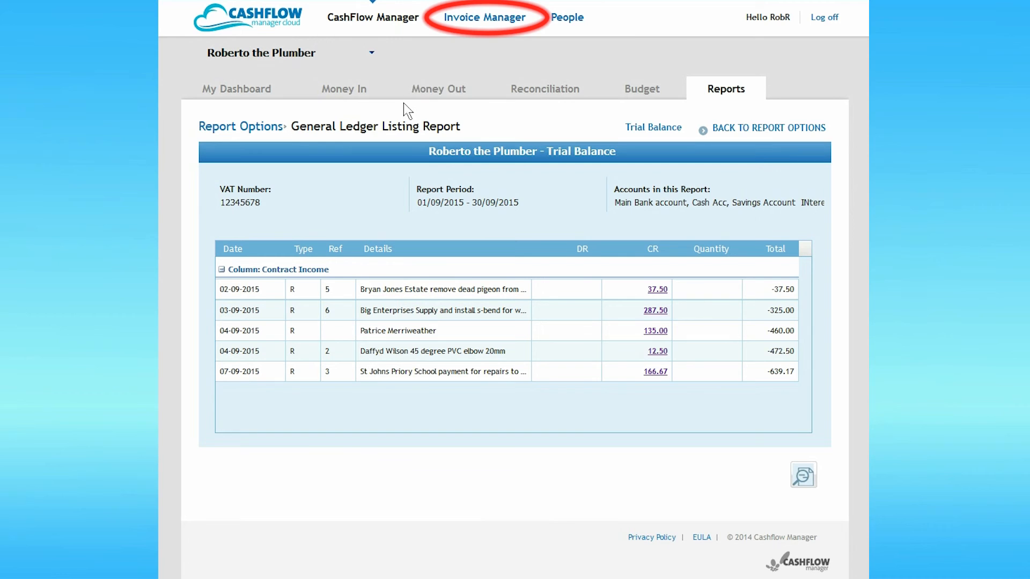
View the invoice list in Invoice Manager and the customer list in People
left_click(477, 20)
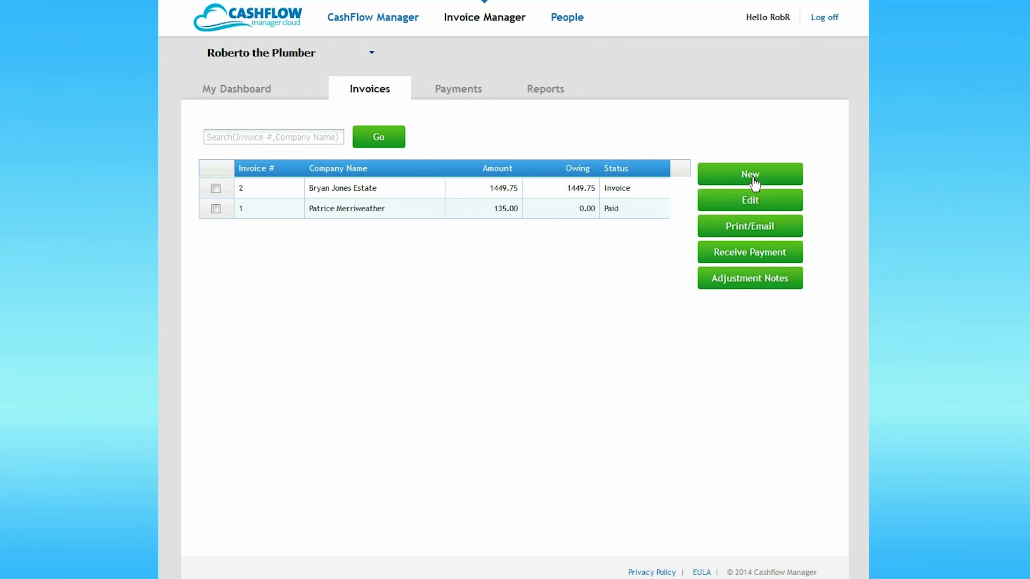
left_click(568, 20)
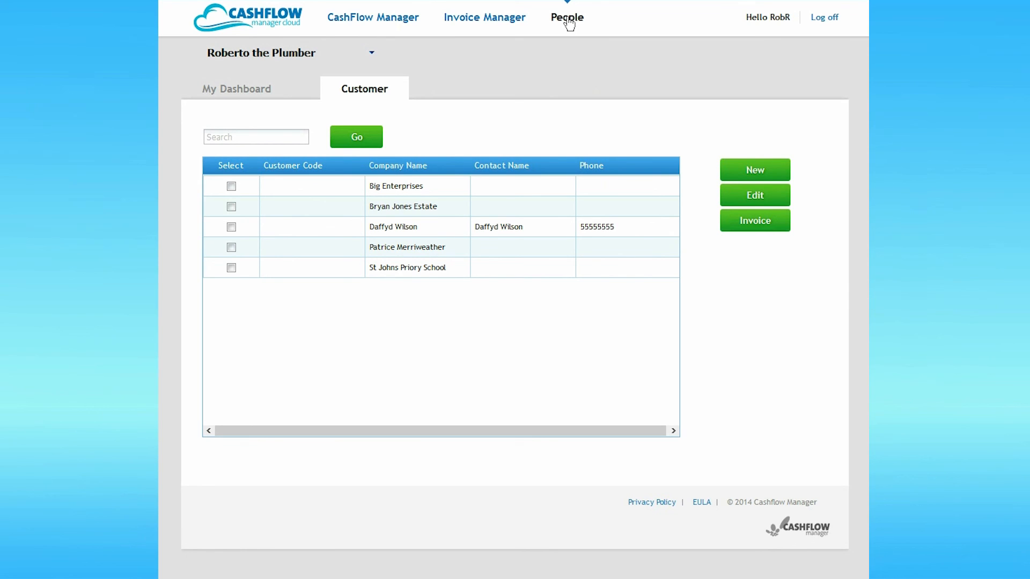
Edit the Big Enterprises customer record with a customer code, the contact's first and last name and a VAT number, and save it
left_click(231, 186)
left_click(754, 198)
type("01")
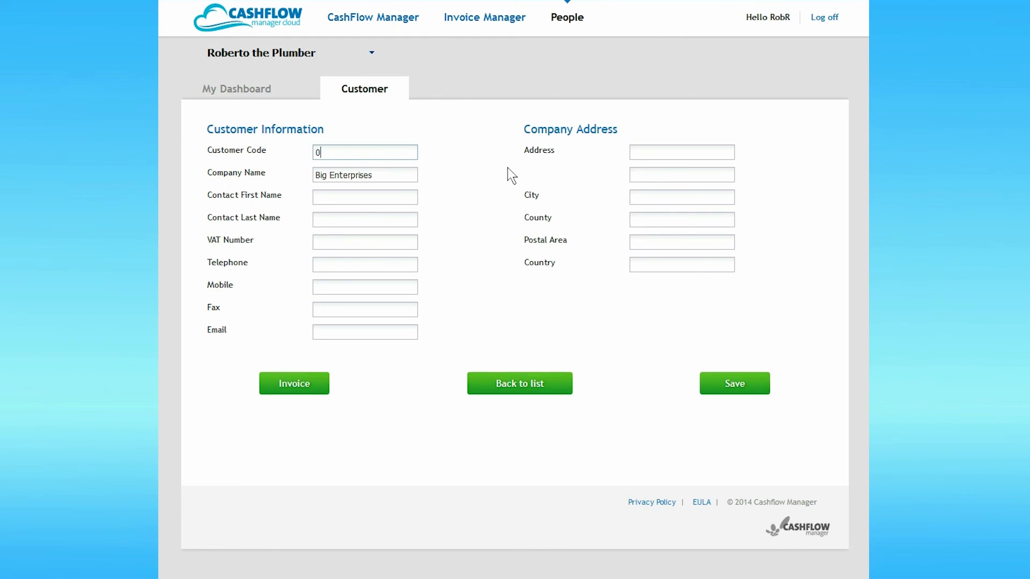
key("Tab")
key("Tab")
type("FranklinRoosevelt")
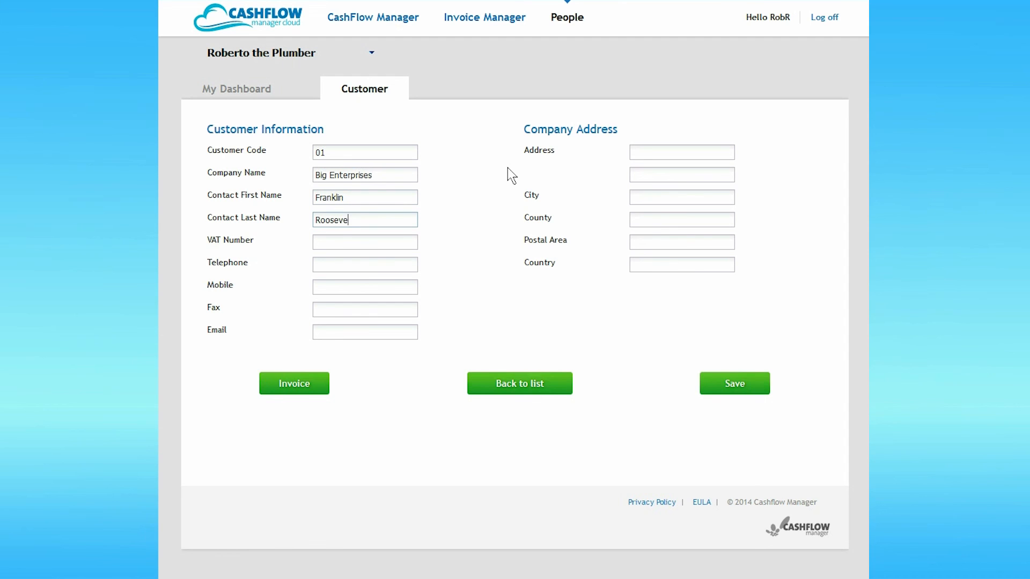
left_click(394, 238)
type("123456789")
left_click(752, 385)
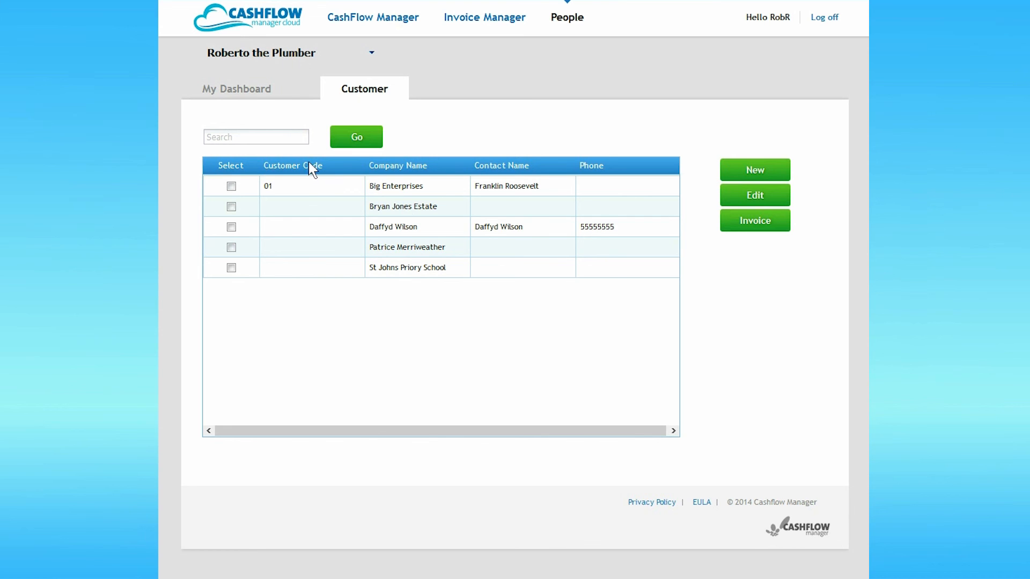
Return to the dashboard to look at the training and support resources
left_click(256, 90)
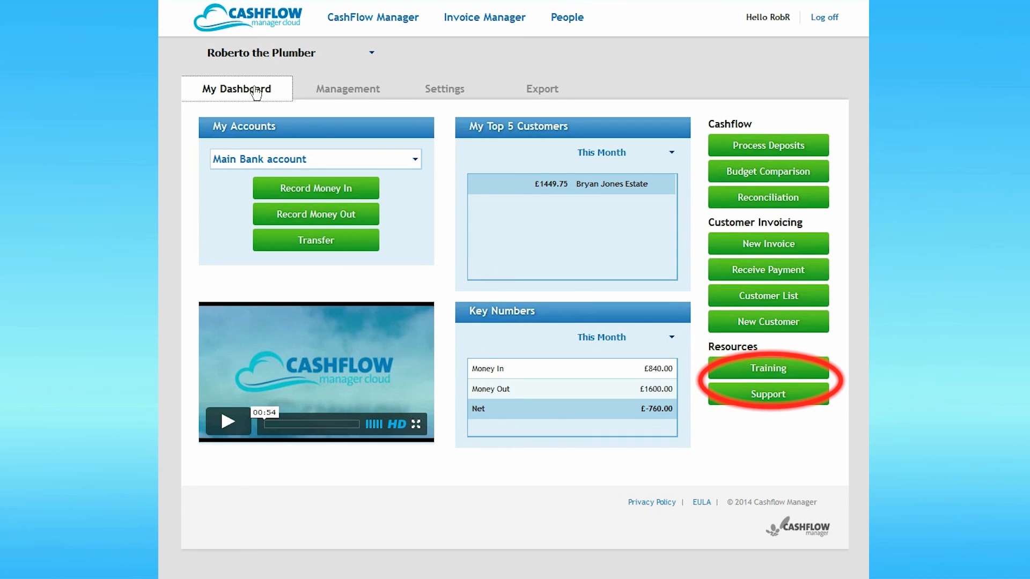